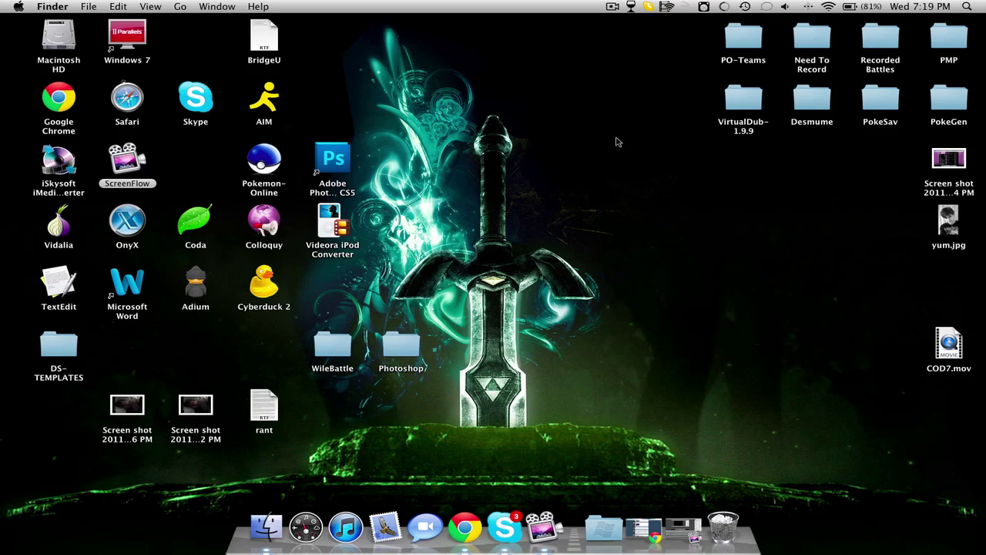
Launch the Windows 7 virtual machine in Parallels Desktop, start it, and dismiss the Windows activation notice.
{"action": "double_click", "coordinate": [122, 37]}
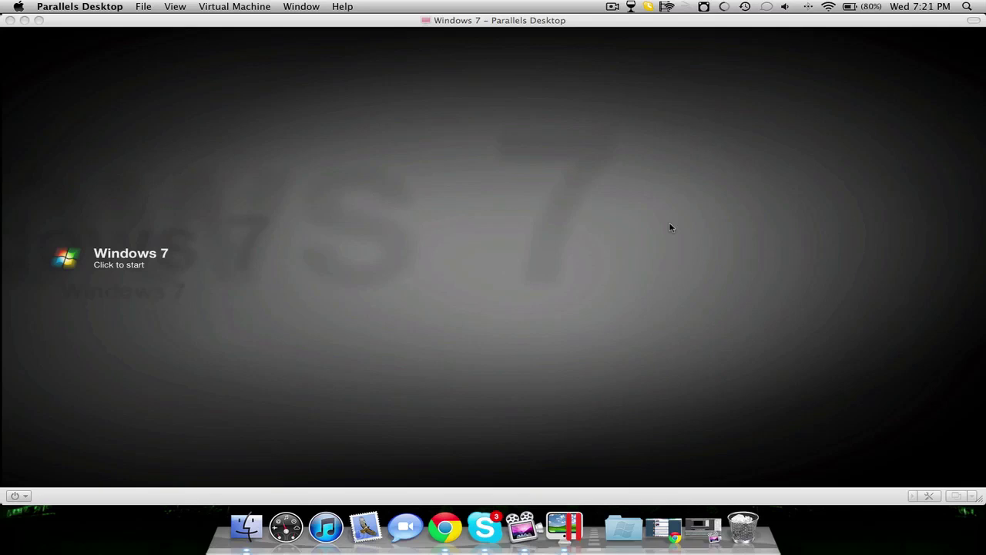
{"action": "left_click", "coordinate": [670, 227]}
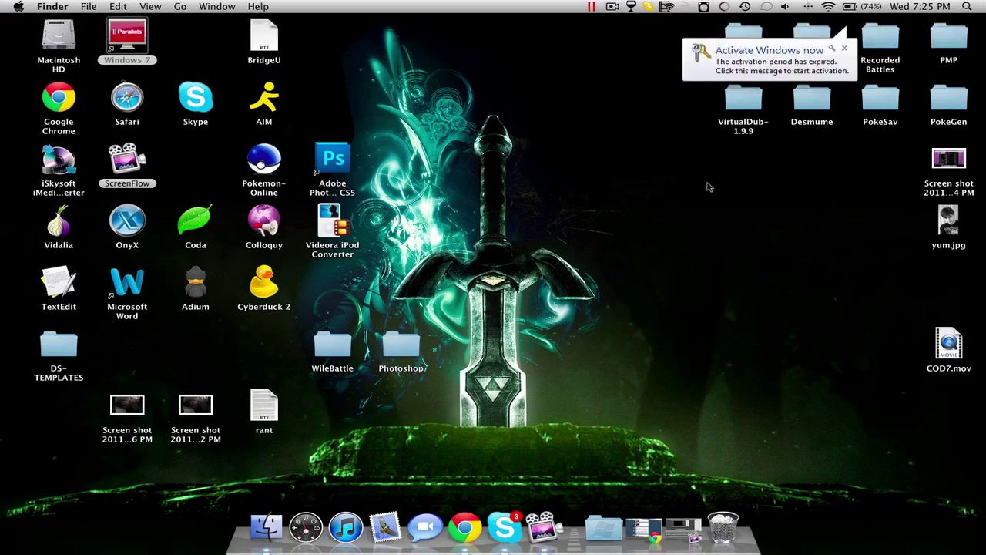
{"action": "left_click", "coordinate": [844, 49]}
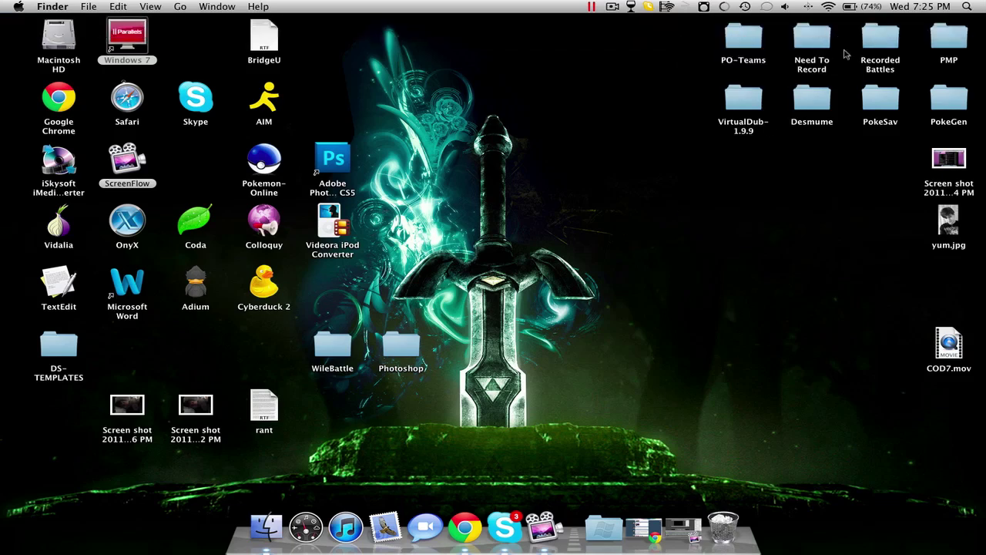
Open the Administrator user folder of the running Windows 7 virtual machine.
{"action": "left_click", "coordinate": [592, 7]}
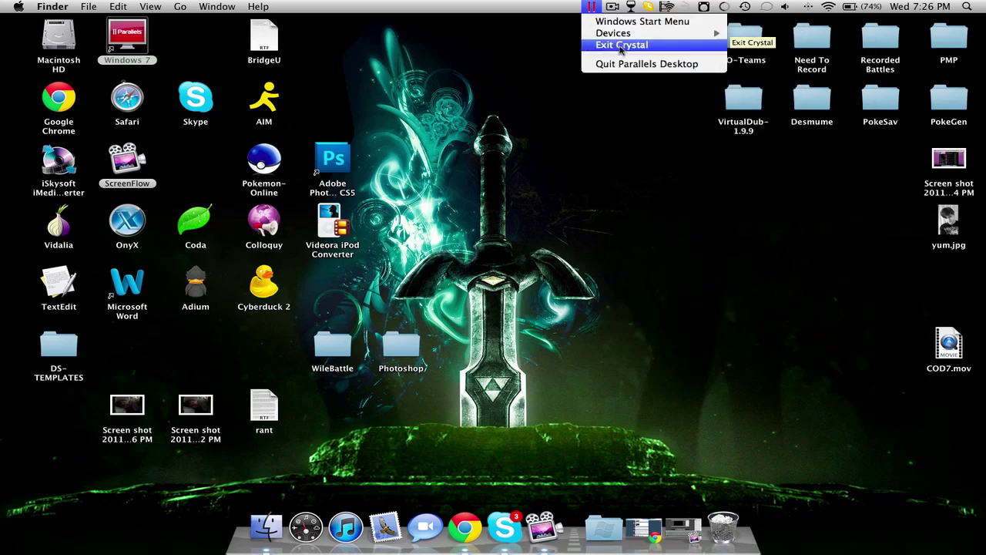
{"action": "left_click", "coordinate": [543, 9]}
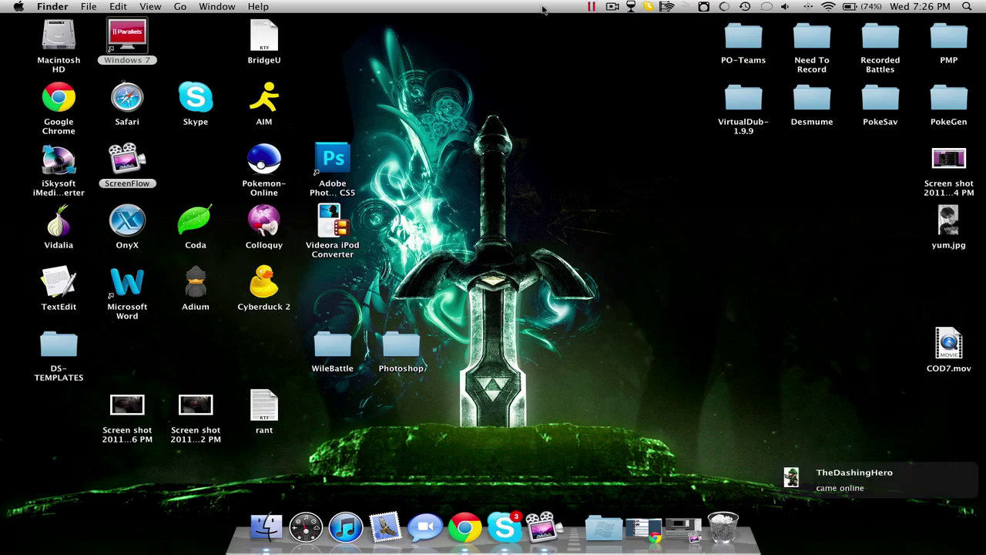
{"action": "left_click", "coordinate": [598, 9]}
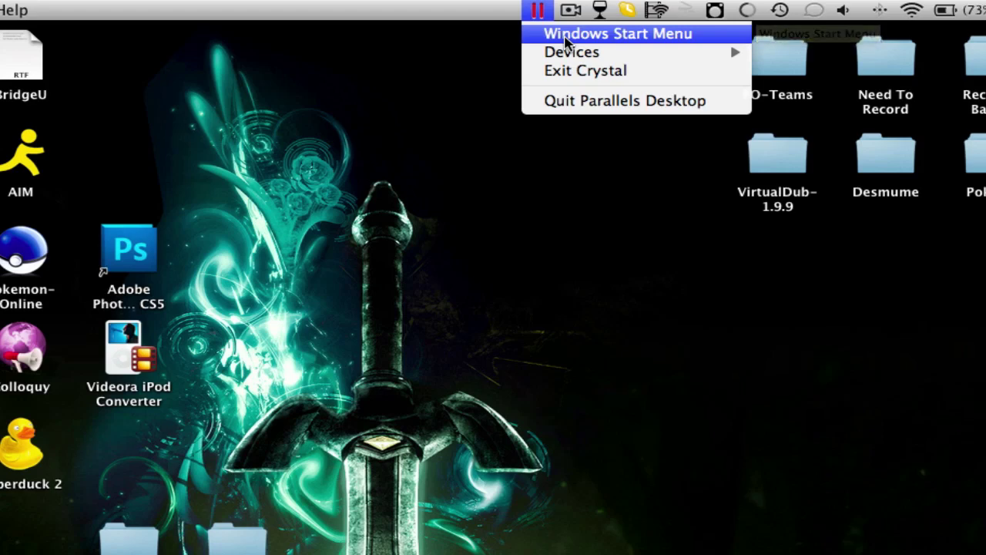
{"action": "left_click", "coordinate": [566, 37]}
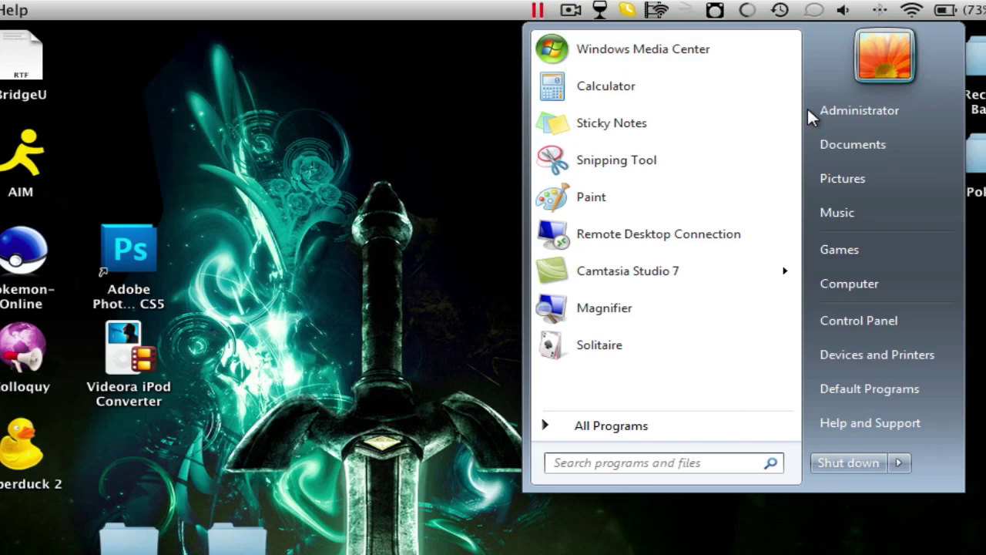
{"action": "left_click", "coordinate": [868, 107]}
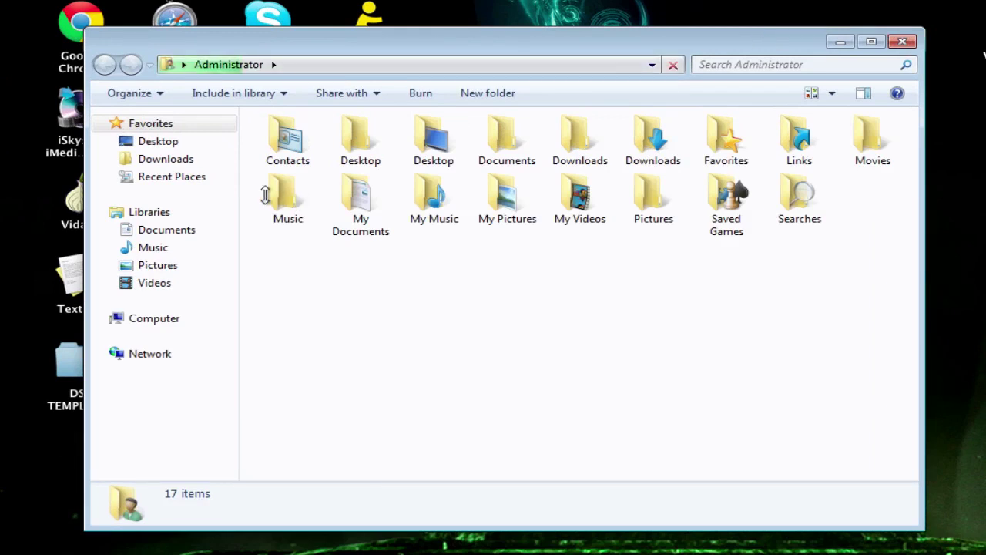
Browse to the Desktop location and open the Desmume folder.
{"action": "left_click", "coordinate": [174, 145]}
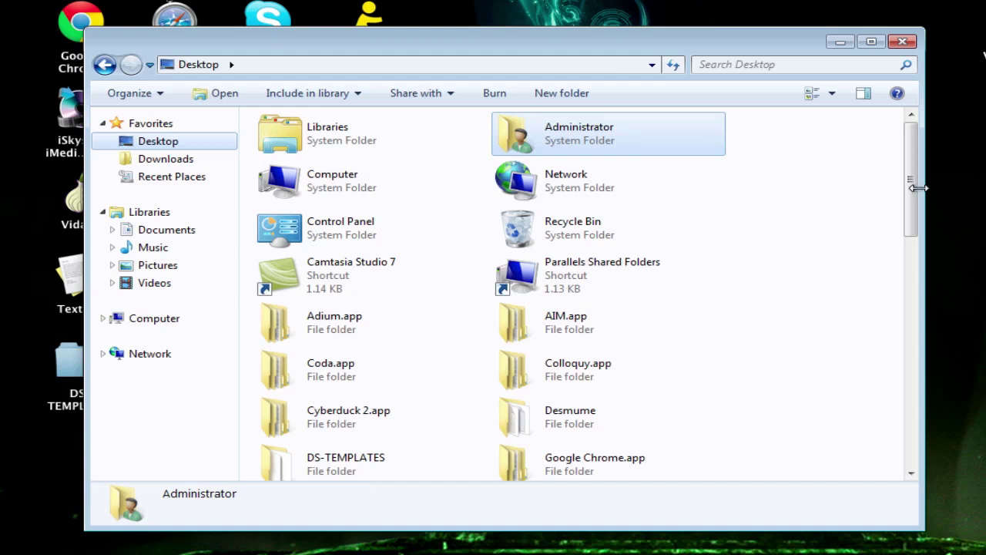
{"action": "left_click_drag", "start_coordinate": [915, 193], "coordinate": [915, 222]}
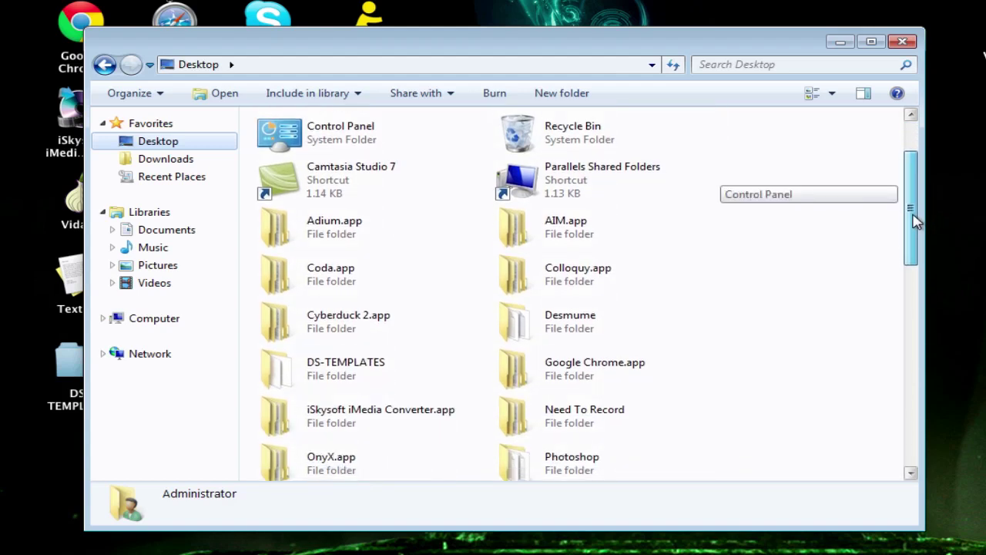
{"action": "left_click_drag", "start_coordinate": [915, 221], "coordinate": [914, 232]}
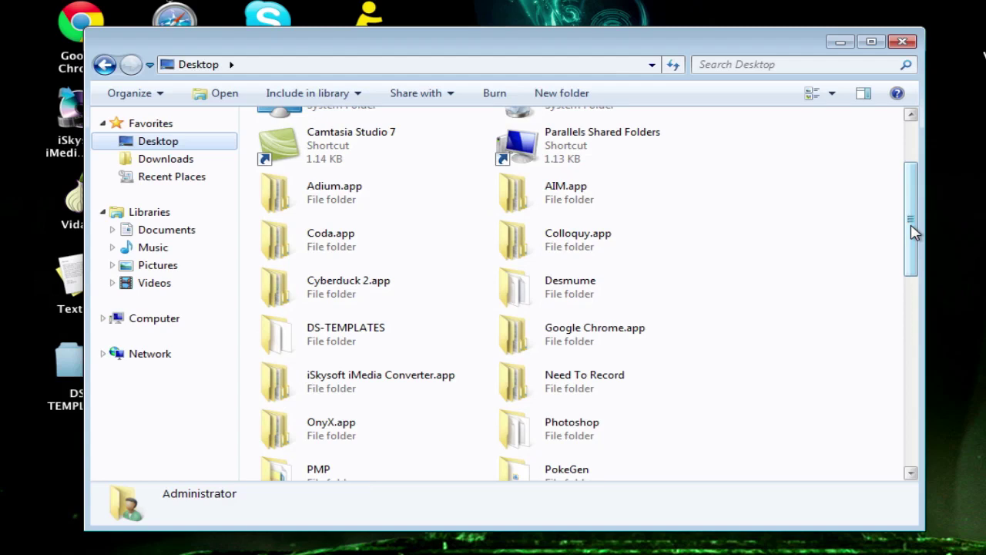
{"action": "left_click_drag", "start_coordinate": [914, 232], "coordinate": [914, 248]}
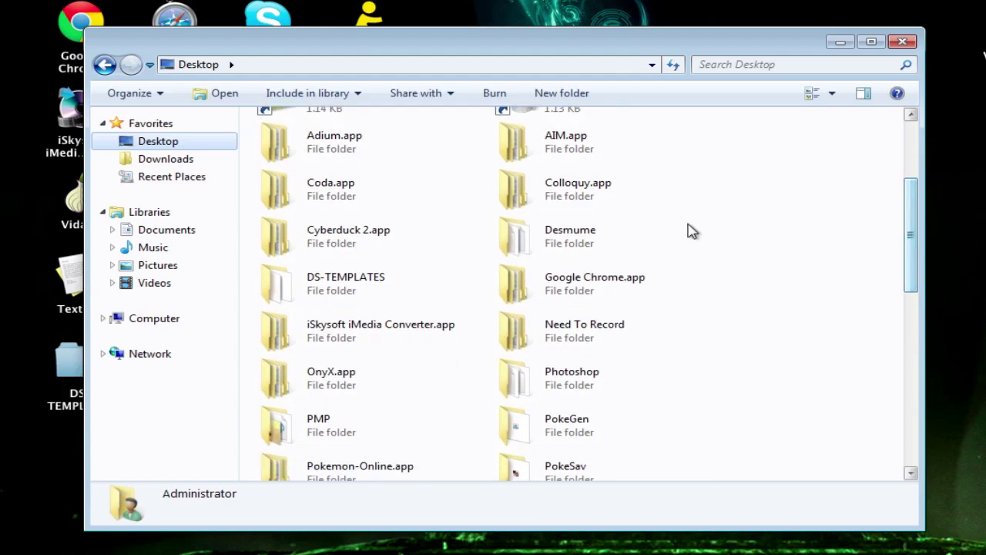
{"action": "double_click", "coordinate": [550, 240]}
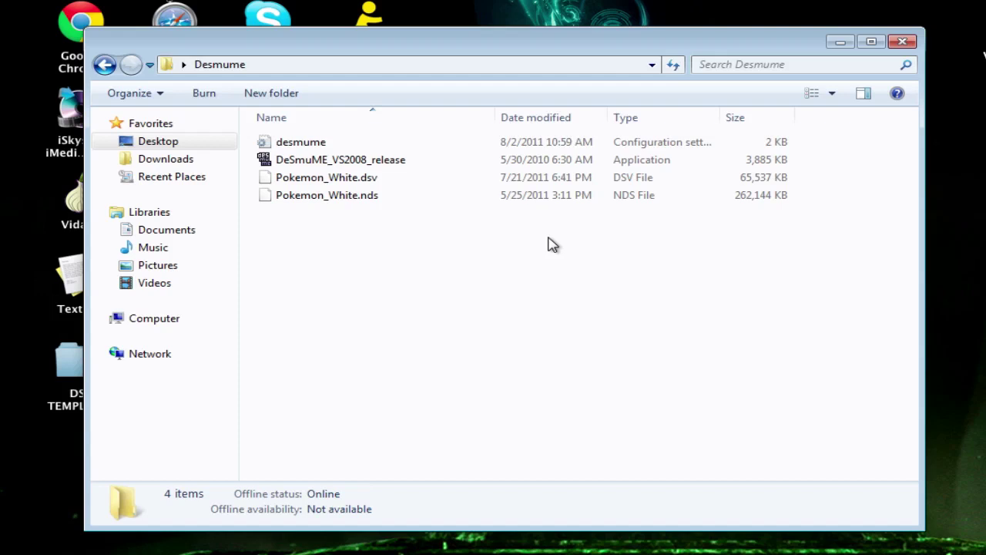
Launch the DeSmuME_VS2008_release application from the Desmume folder and allow it to run.
{"action": "left_click", "coordinate": [409, 168]}
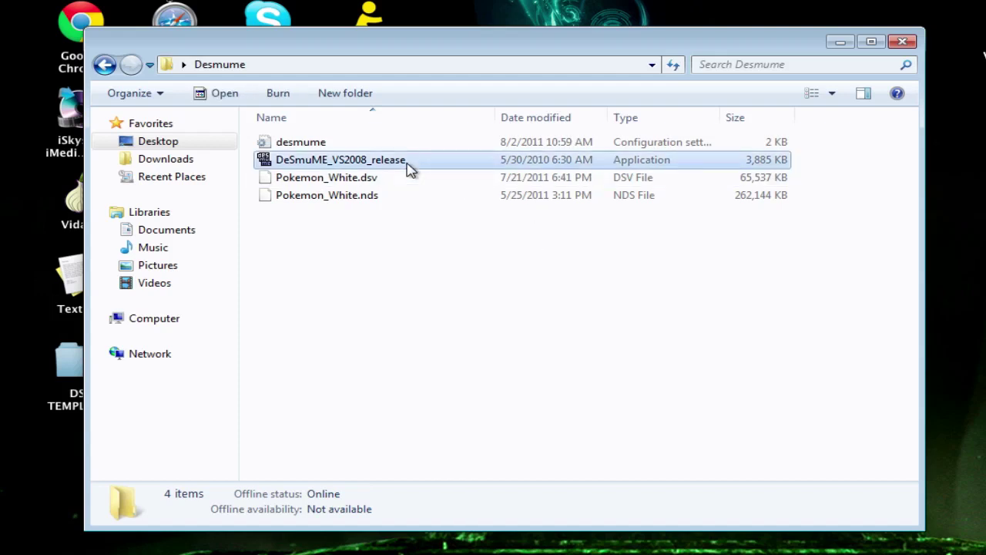
{"action": "left_click", "coordinate": [303, 148]}
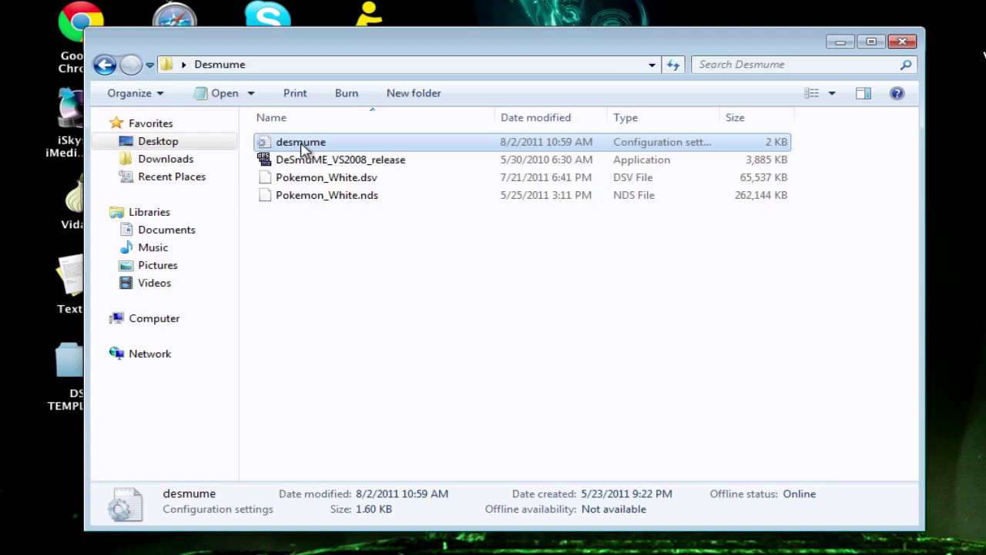
{"action": "double_click", "coordinate": [305, 163]}
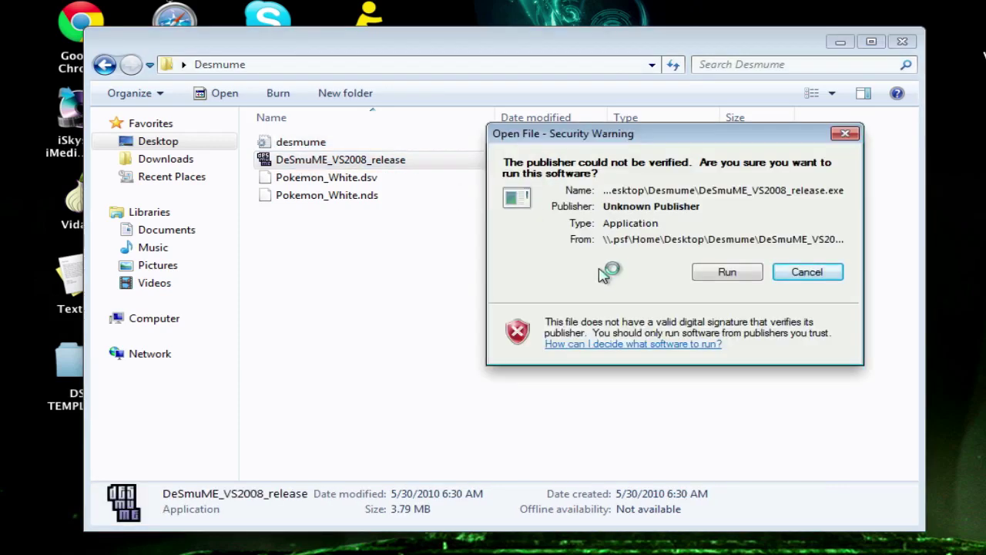
{"action": "left_click", "coordinate": [721, 275]}
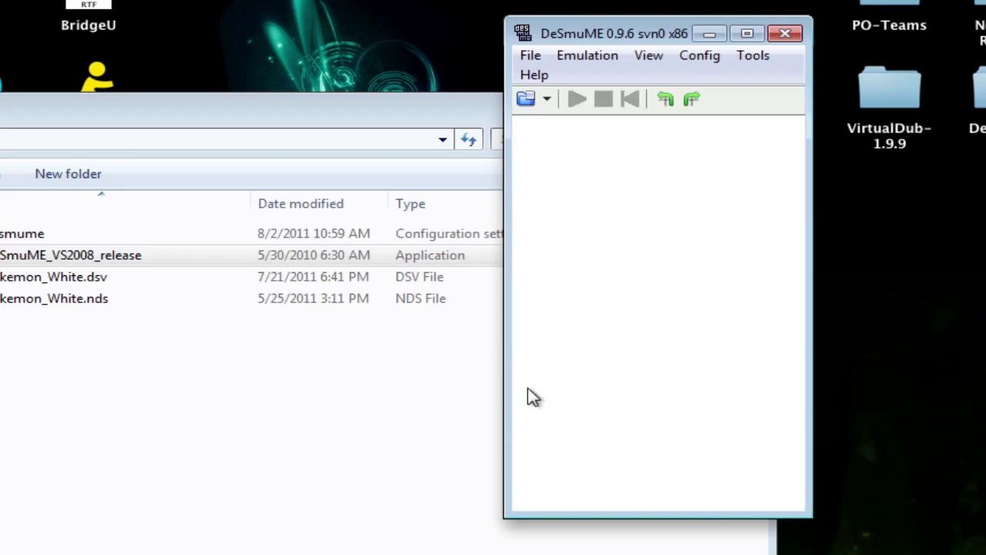
Load the Pokemon_White.nds ROM from the desmume folder into the emulator.
{"action": "left_click", "coordinate": [531, 56]}
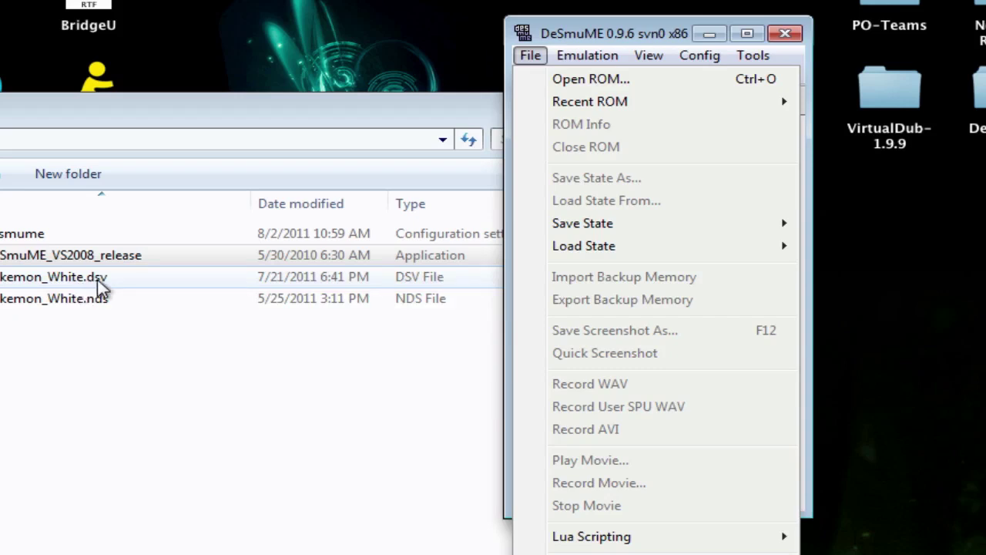
{"action": "mouse_move", "coordinate": [589, 222]}
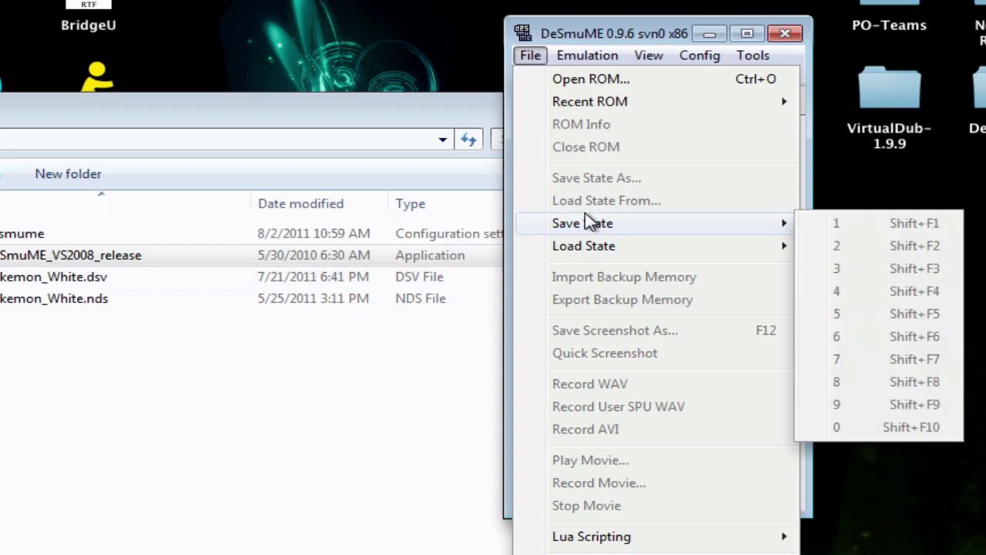
{"action": "left_click", "coordinate": [621, 80]}
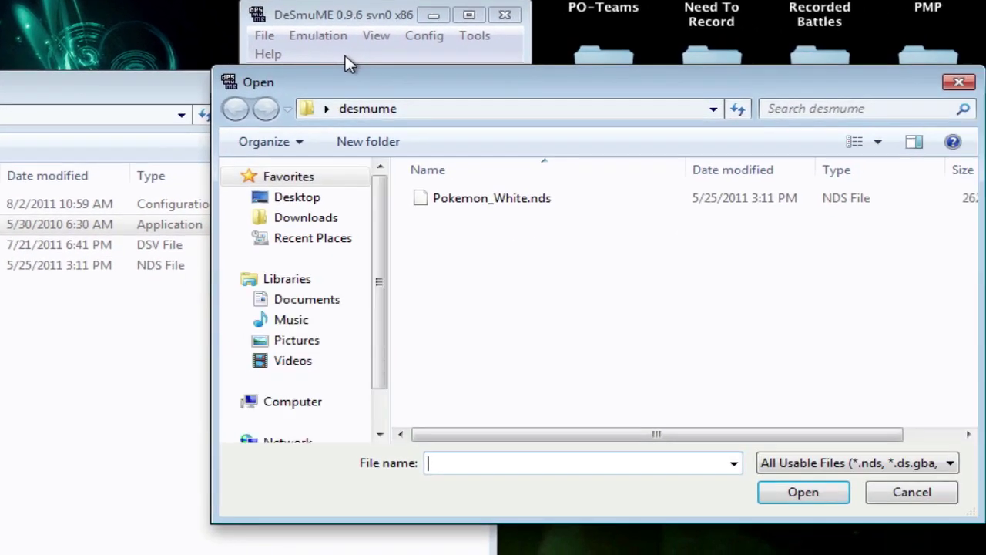
{"action": "left_click", "coordinate": [536, 203]}
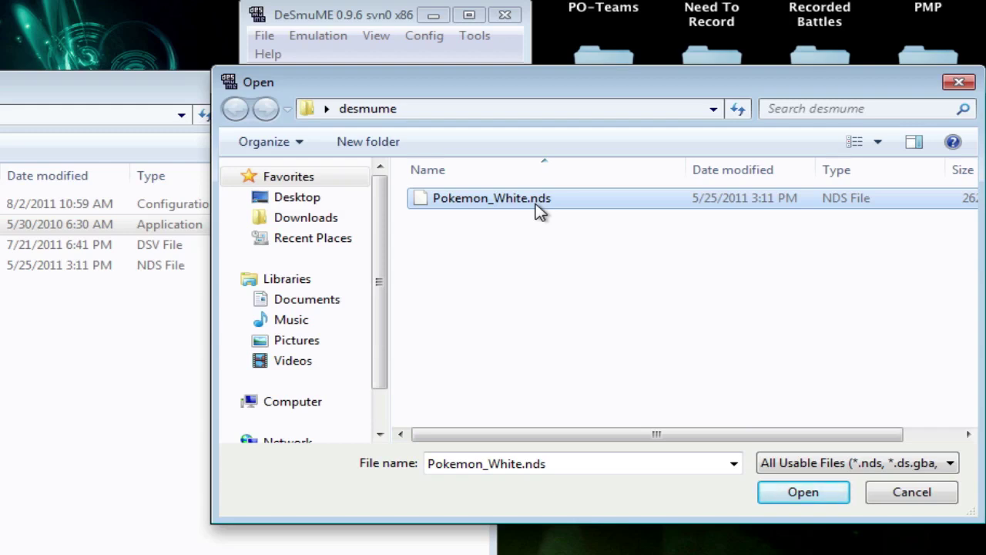
{"action": "left_click", "coordinate": [832, 493]}
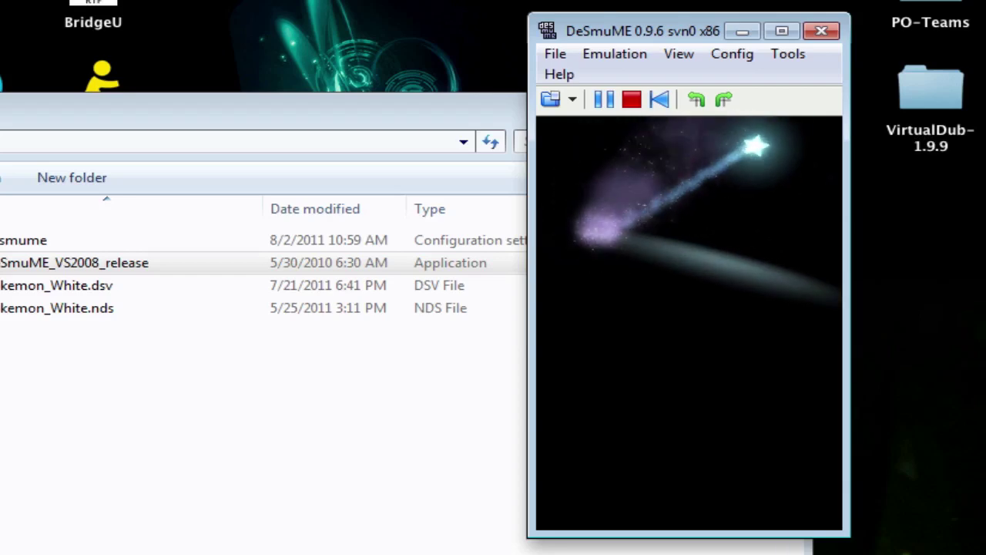
Import Pokemon_White.sav as backup memory from the [LC] battle folder inside Need To Record on the Desktop.
{"action": "left_click", "coordinate": [556, 55]}
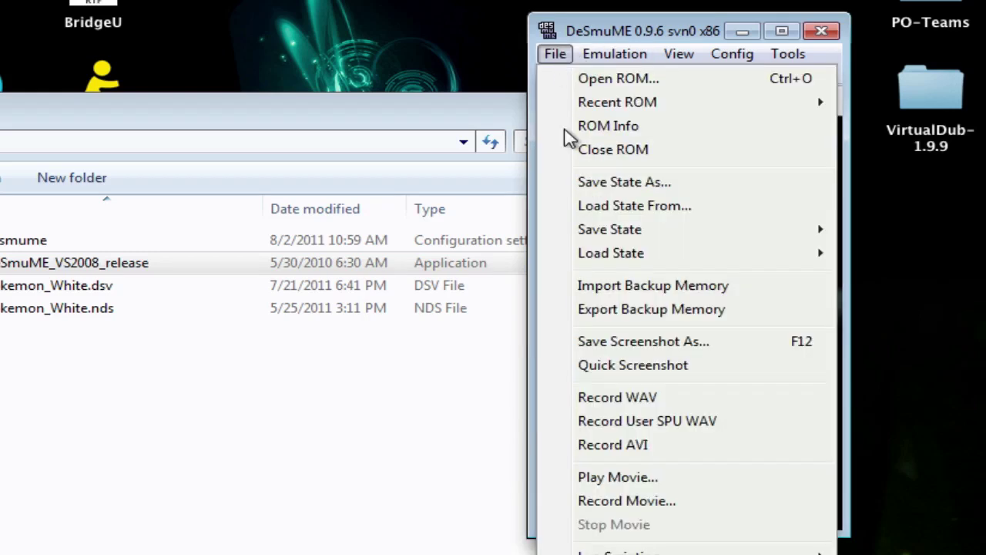
{"action": "left_click", "coordinate": [601, 302]}
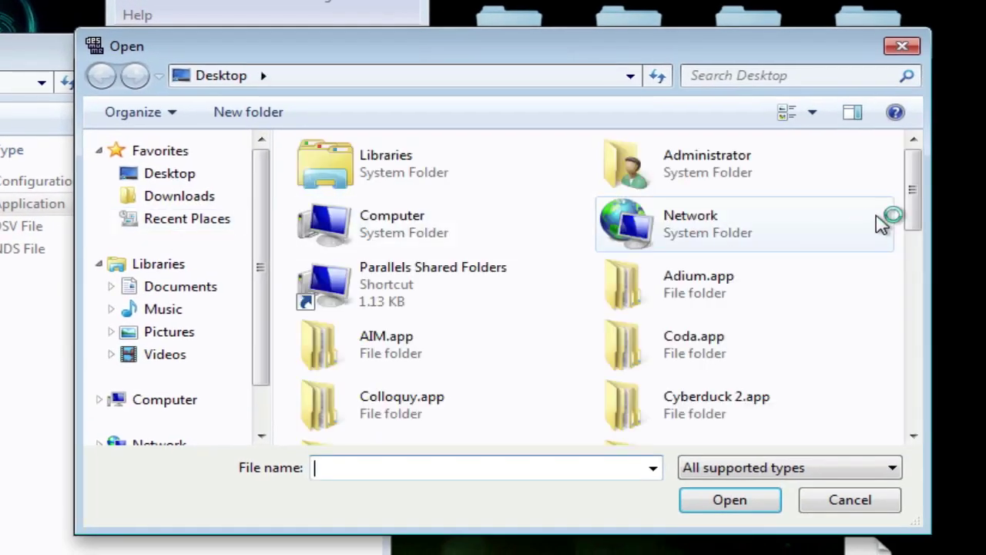
{"action": "left_click_drag", "start_coordinate": [915, 189], "coordinate": [887, 267]}
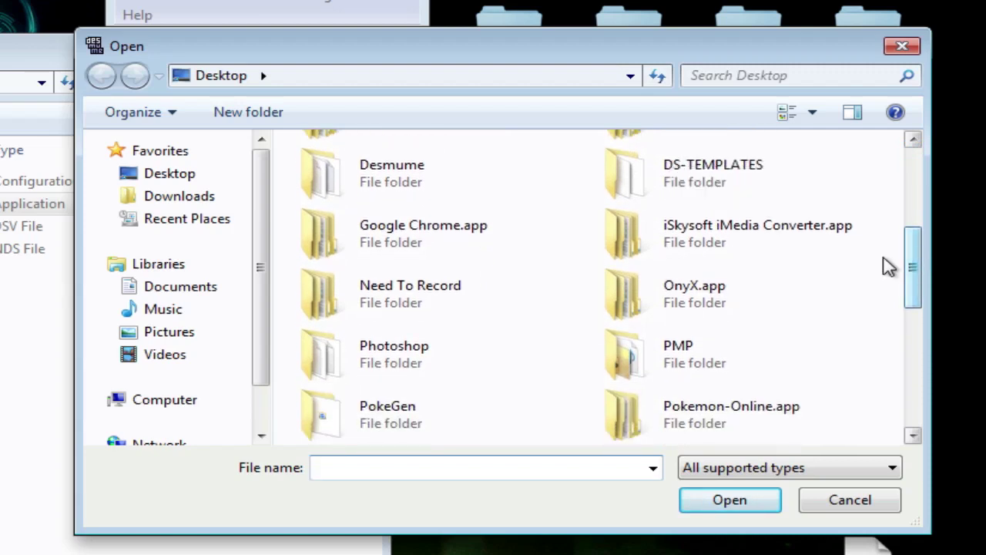
{"action": "double_click", "coordinate": [479, 303]}
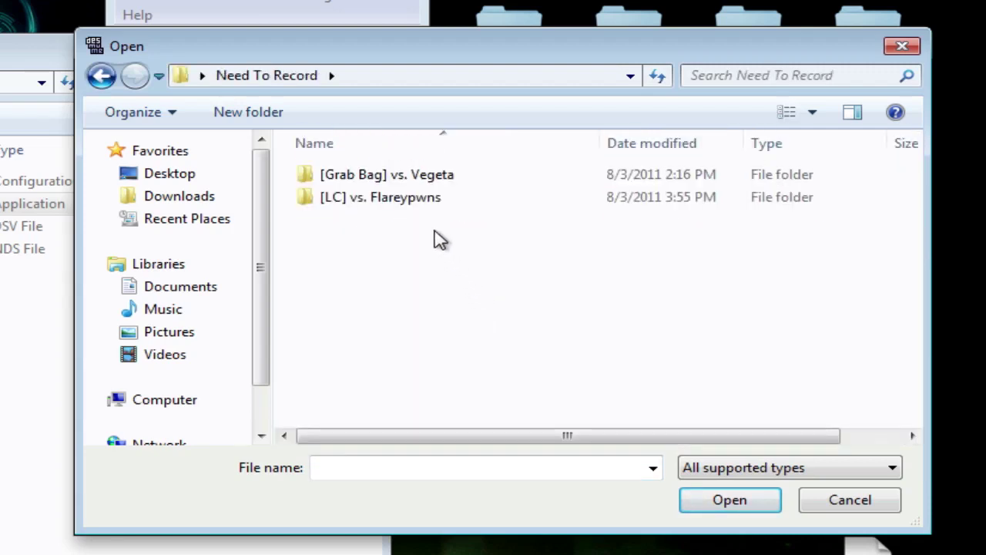
{"action": "left_click", "coordinate": [410, 198]}
{"action": "double_click", "coordinate": [410, 198]}
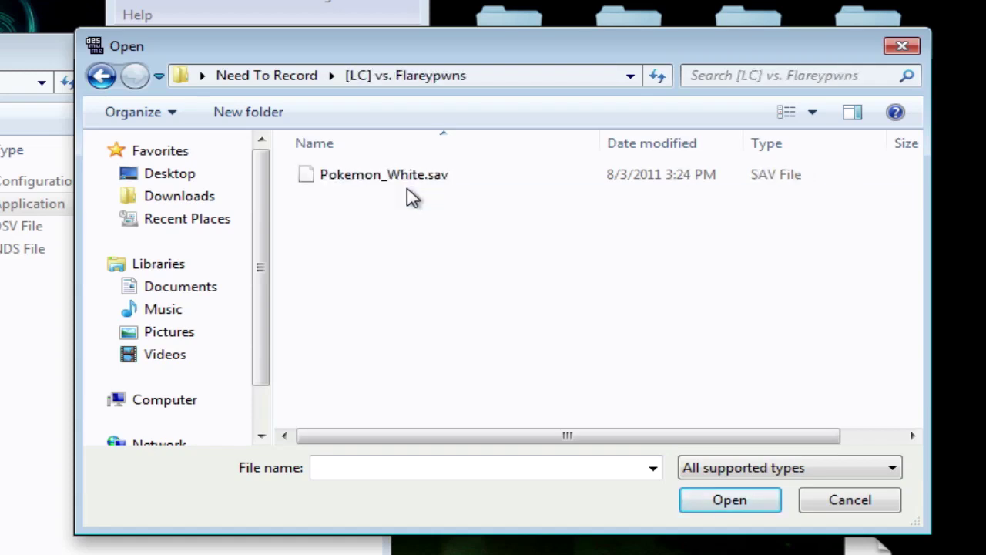
{"action": "left_click", "coordinate": [398, 179]}
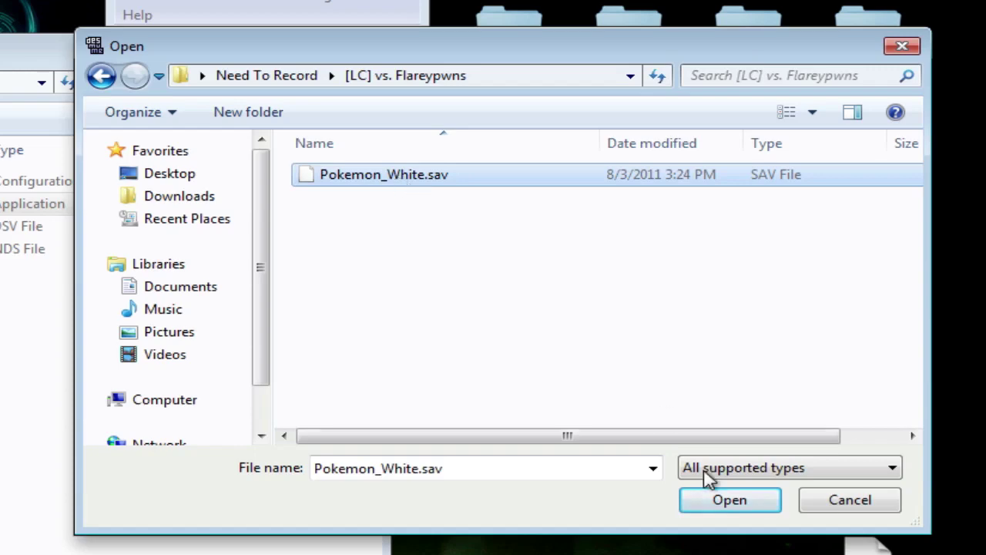
{"action": "left_click", "coordinate": [723, 501]}
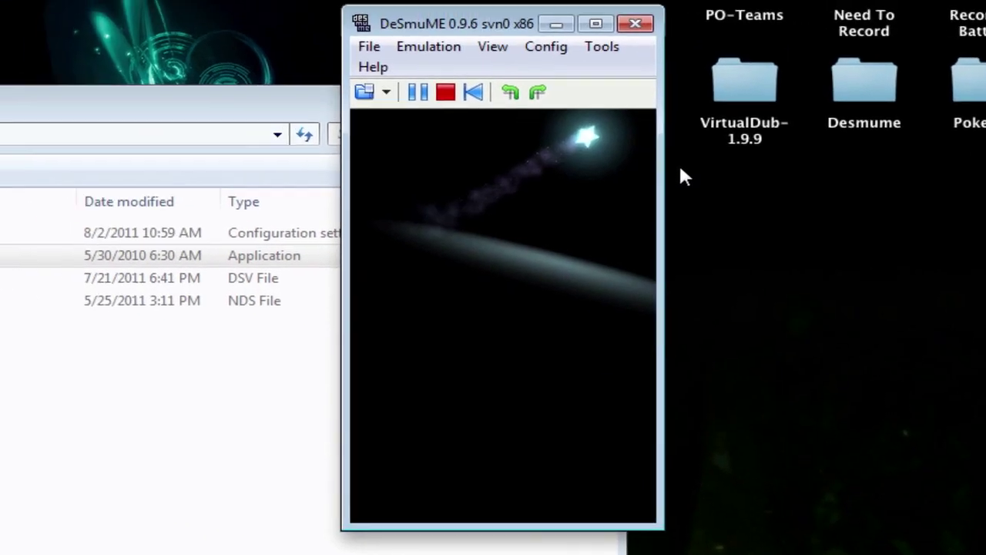
Reset the emulation and continue the saved game from the Pokémon White title screen.
{"action": "left_click", "coordinate": [441, 54]}
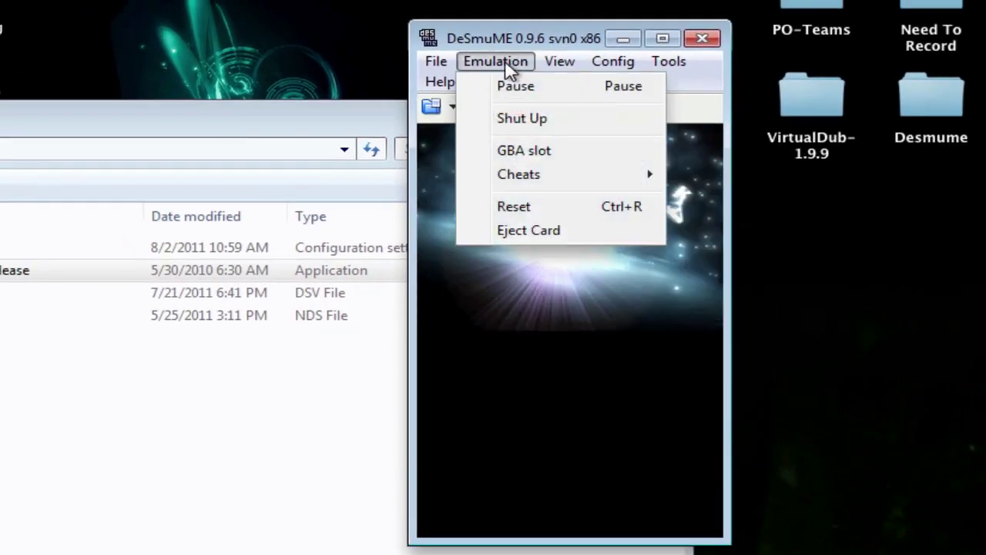
{"action": "left_click", "coordinate": [565, 213]}
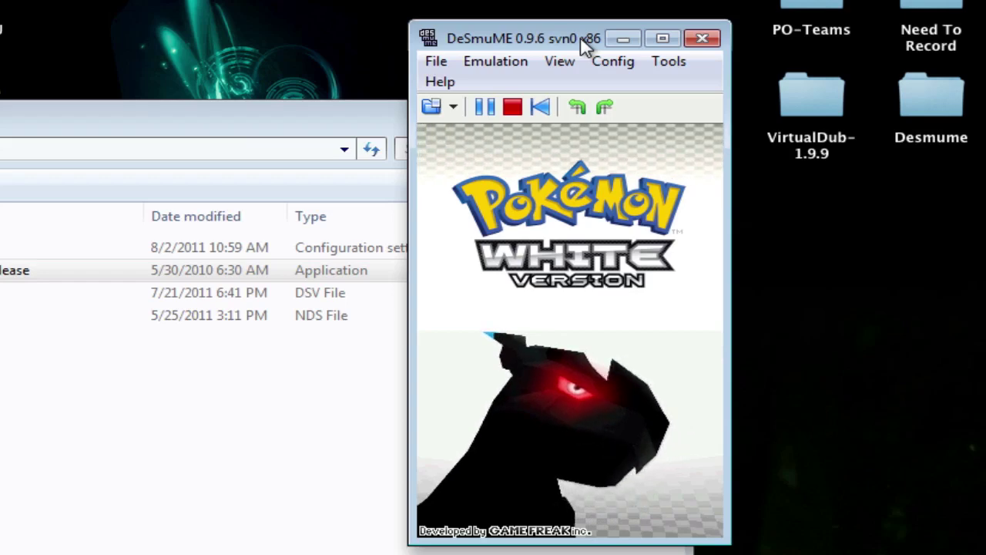
{"action": "key", "text": "Return"}
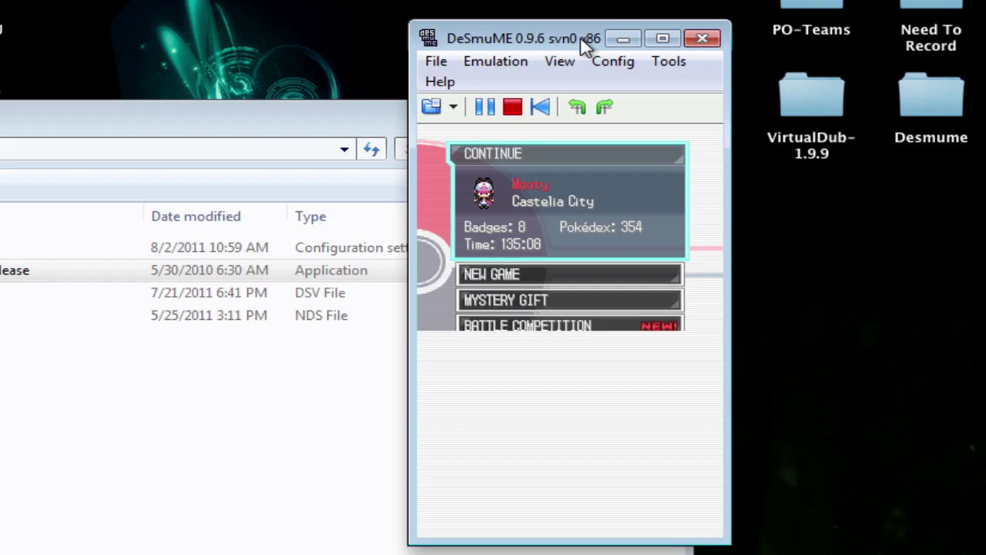
{"action": "key", "text": "x"}
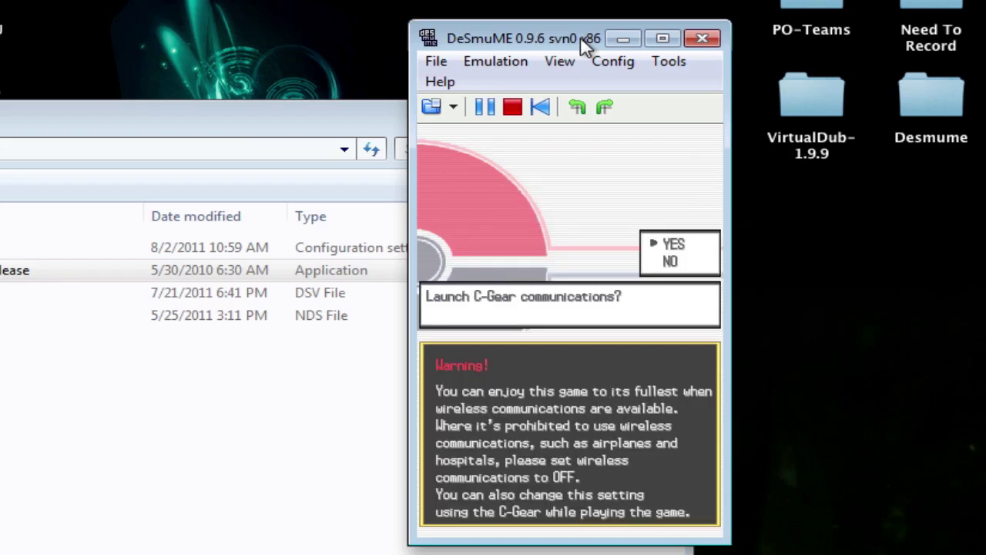
Decline launching C-Gear communications and proceed into the saved game.
{"action": "key", "text": "Down"}
{"action": "key", "text": "x"}
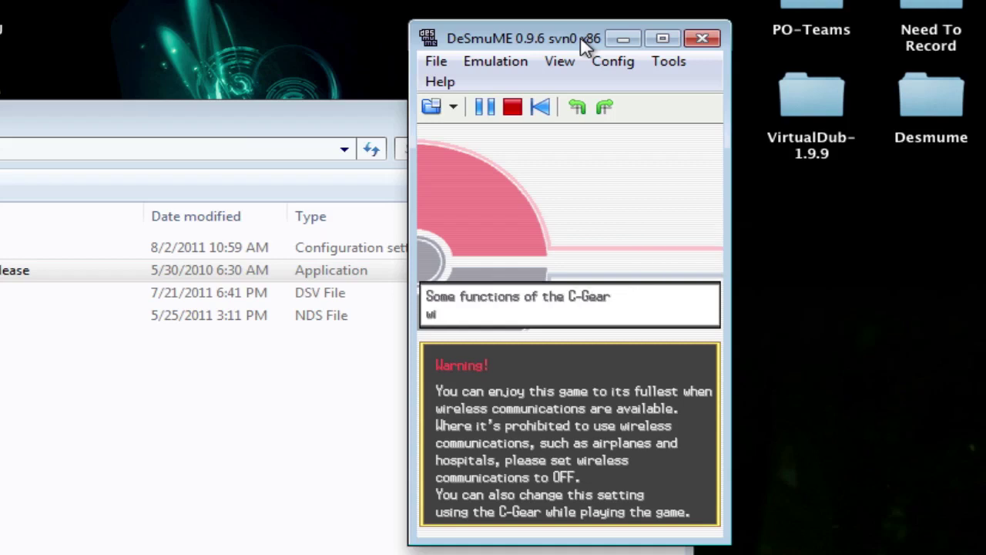
{"action": "key", "text": "x"}
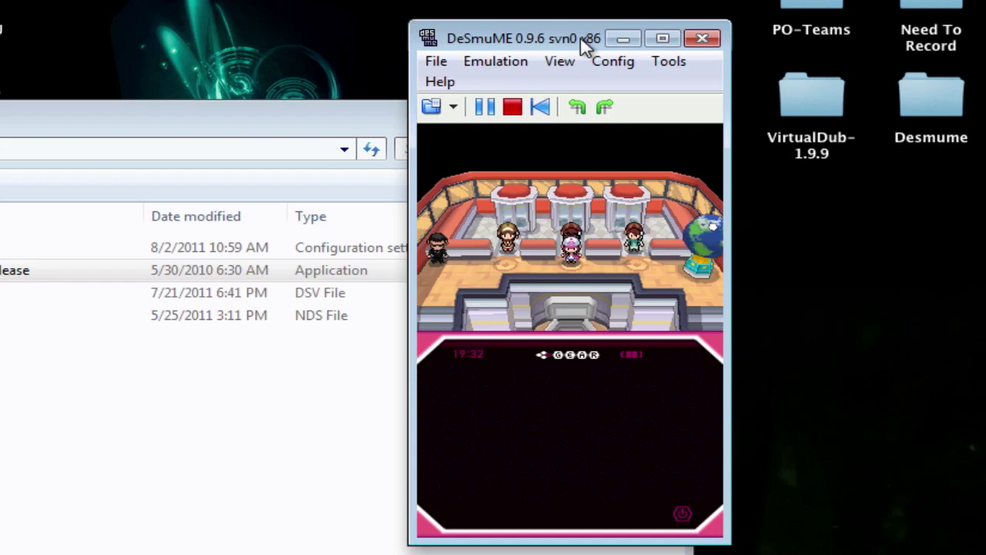
Start an AVI recording saved as battle in the [LC] battle folder inside Need To Record on the Desktop.
{"action": "left_click", "coordinate": [442, 65]}
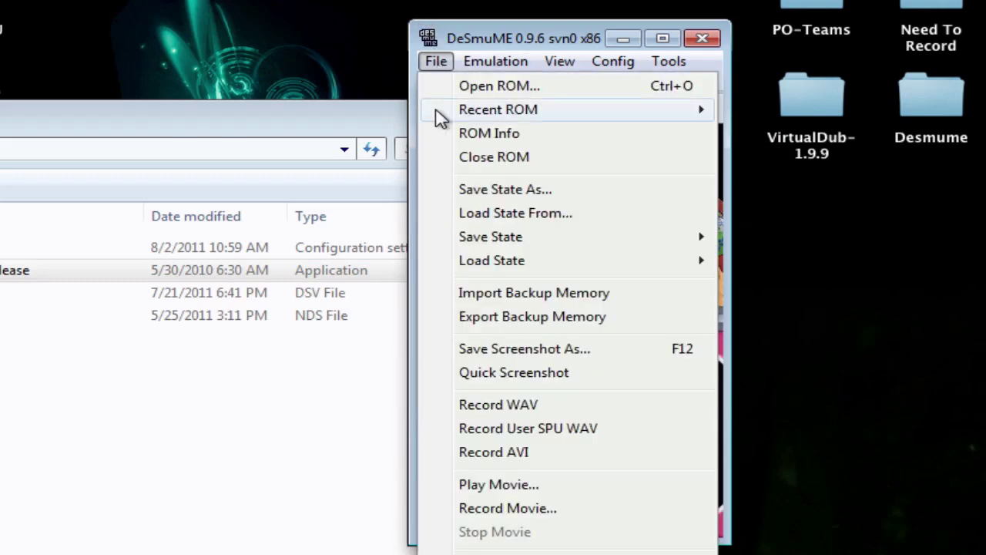
{"action": "left_click", "coordinate": [484, 455]}
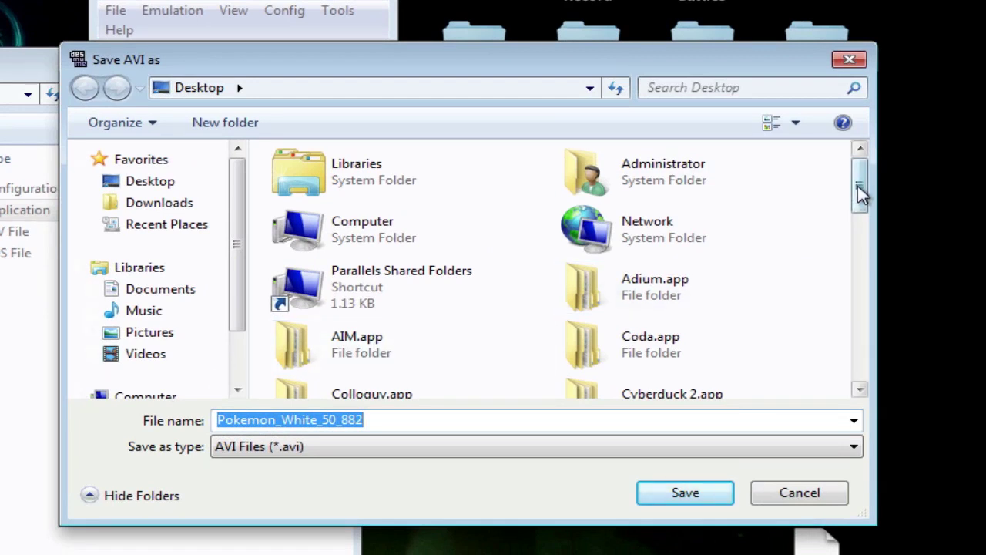
{"action": "left_click_drag", "start_coordinate": [859, 192], "coordinate": [861, 217]}
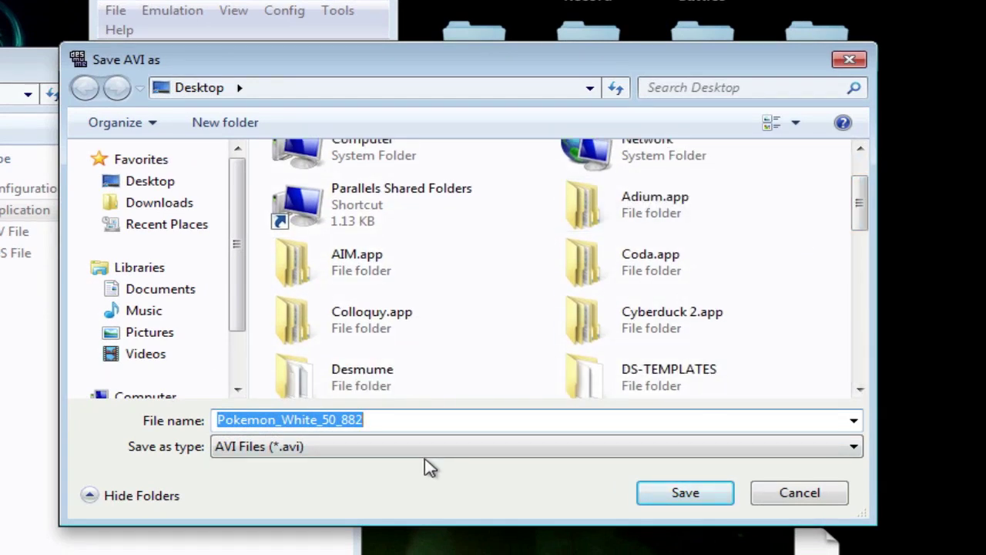
{"action": "type", "text": "battle"}
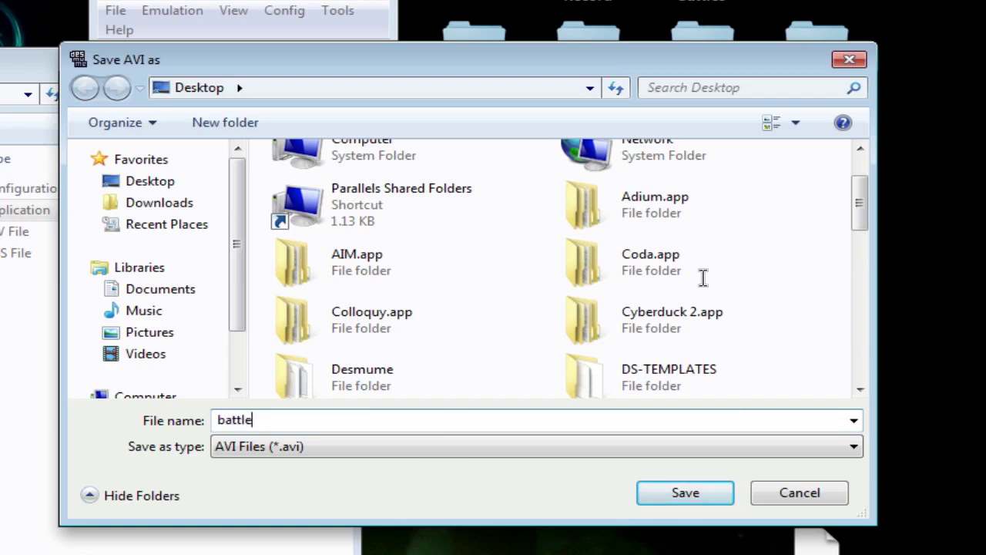
{"action": "left_click_drag", "start_coordinate": [863, 205], "coordinate": [877, 267]}
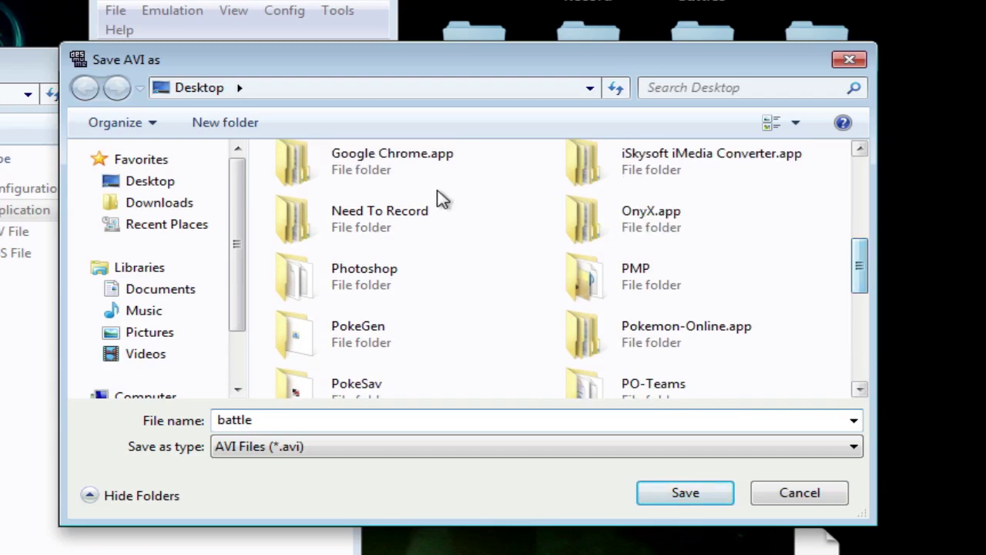
{"action": "double_click", "coordinate": [390, 211]}
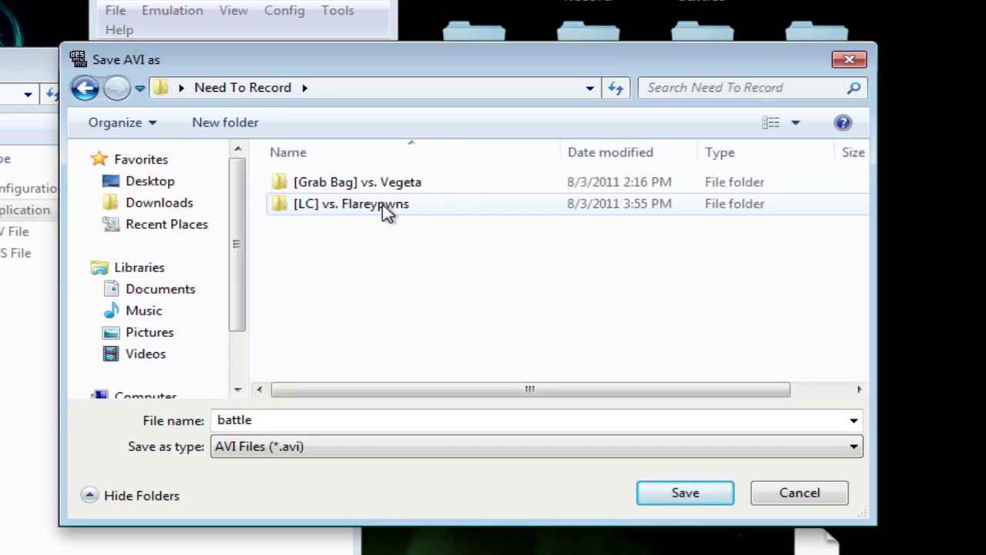
{"action": "double_click", "coordinate": [387, 205]}
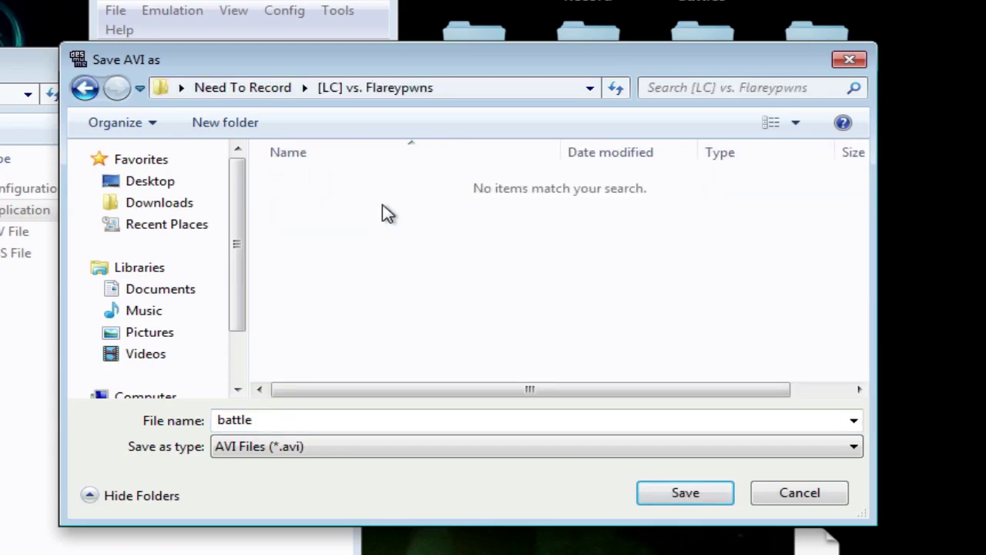
{"action": "double_click", "coordinate": [299, 422]}
{"action": "left_click", "coordinate": [299, 422]}
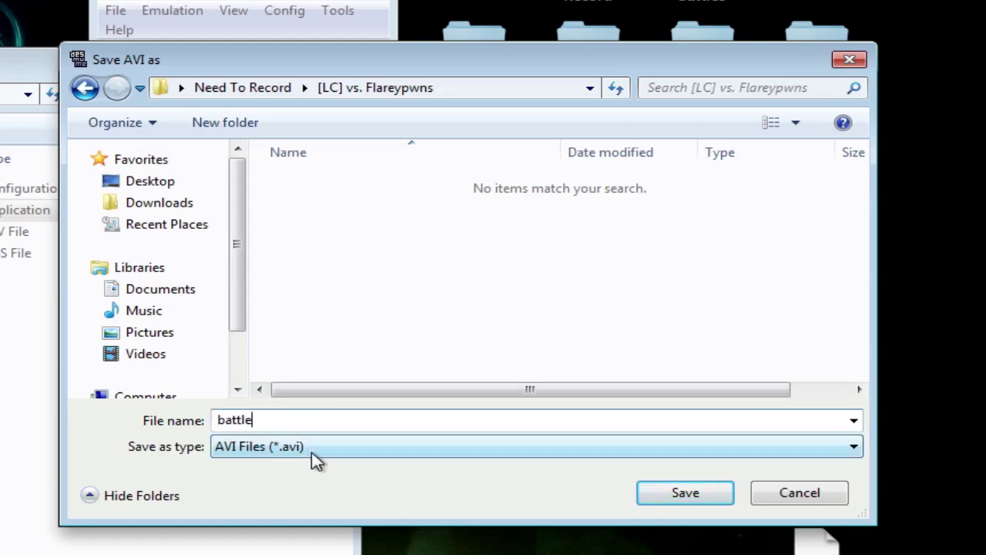
{"action": "left_click", "coordinate": [719, 495]}
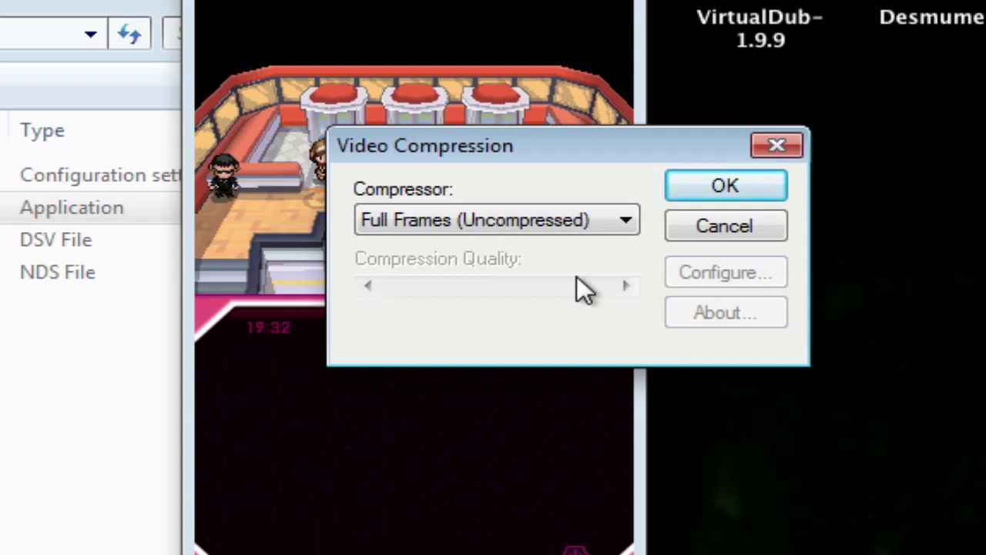
Choose the TechSmith Screen Capture Codec as the video compressor, accept its configuration at better compression, and begin recording.
{"action": "left_click", "coordinate": [627, 222]}
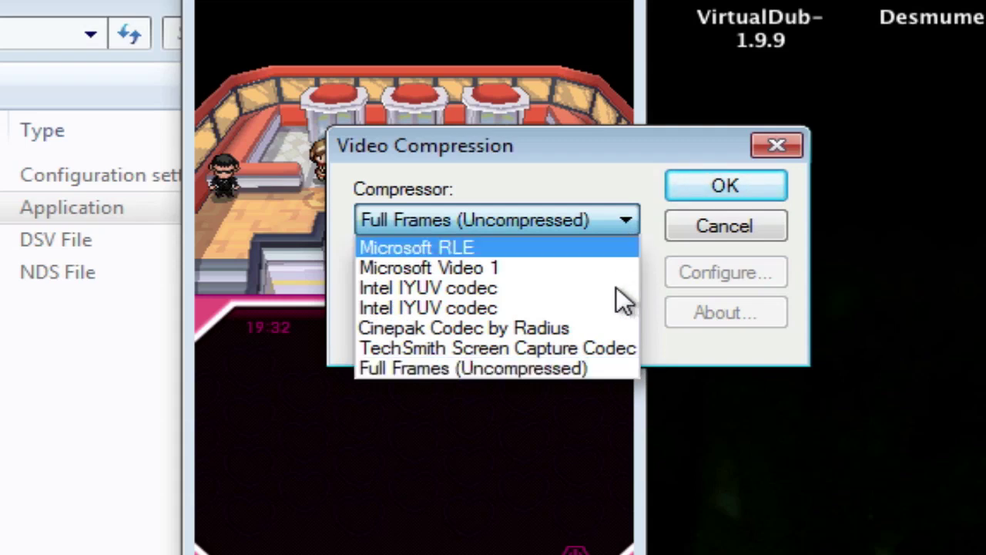
{"action": "left_click", "coordinate": [606, 348]}
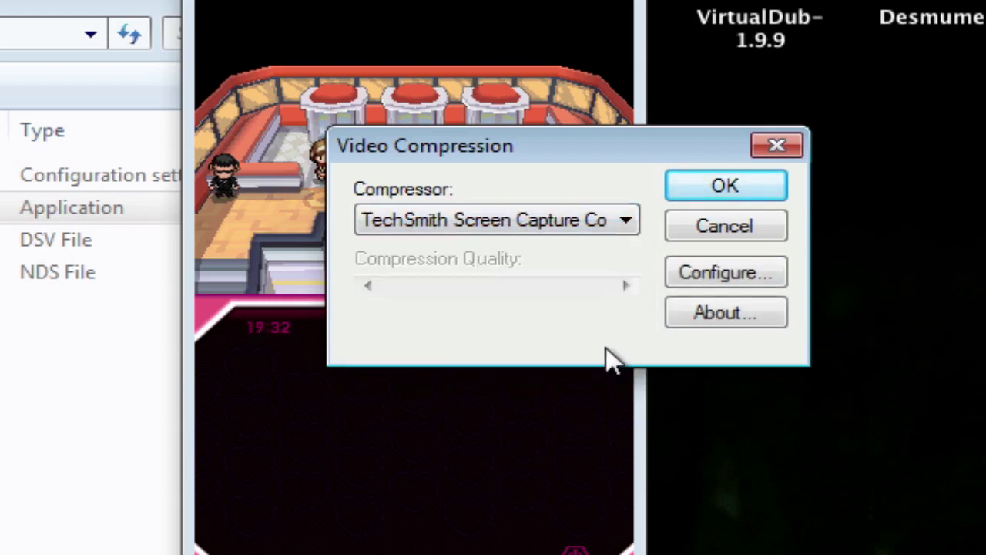
{"action": "left_click", "coordinate": [729, 279]}
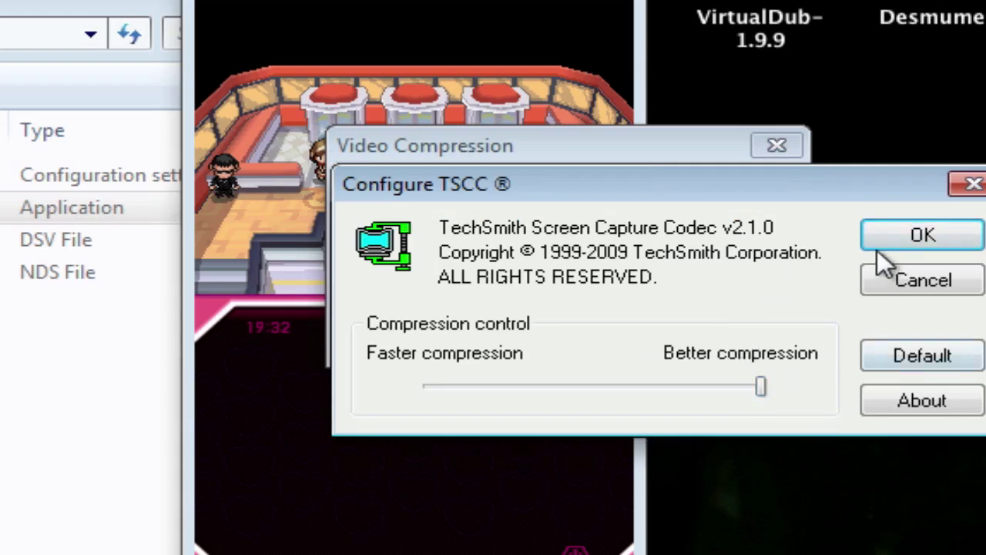
{"action": "left_click", "coordinate": [915, 235]}
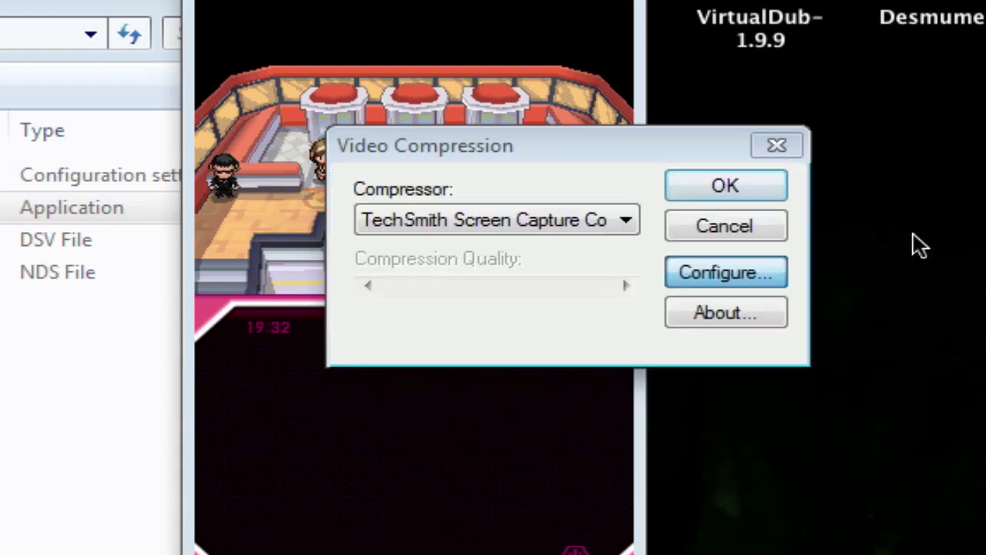
{"action": "left_click", "coordinate": [730, 180]}
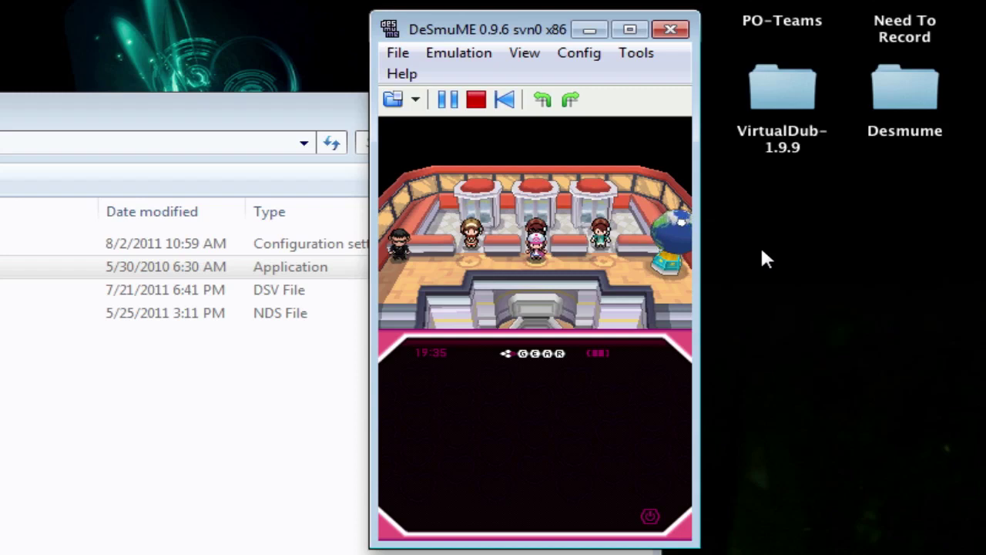
Launch the Vs. Recorder from the in-game list of registered items and enter its browse mode.
{"action": "key", "text": "a"}
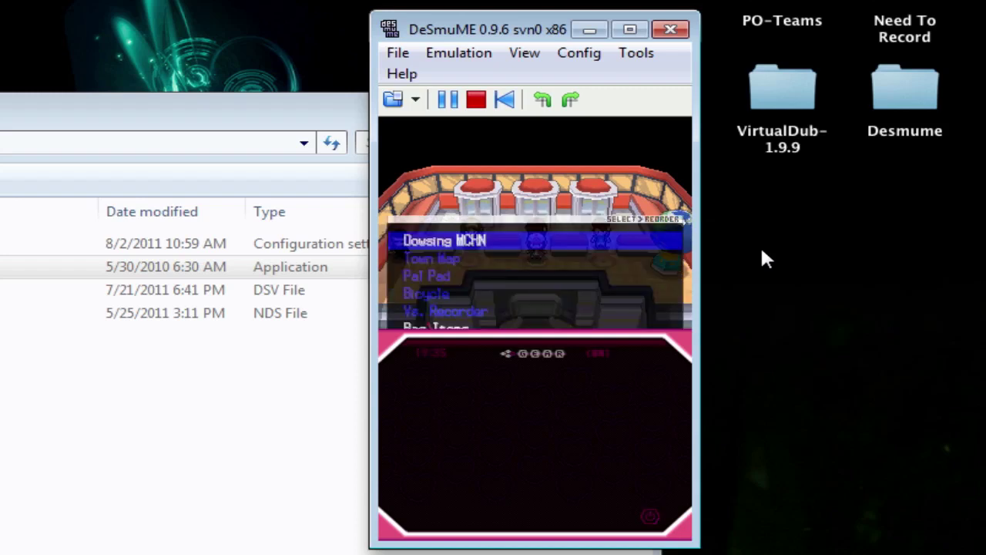
{"action": "key", "text": "Down"}
{"action": "key", "text": "Down"}
{"action": "key", "text": "Down"}
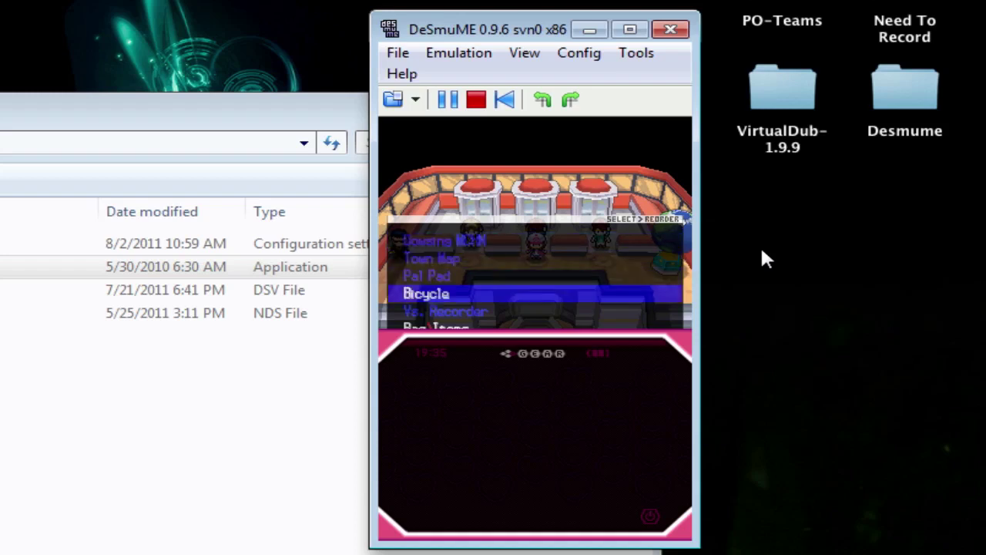
{"action": "key", "text": "Down"}
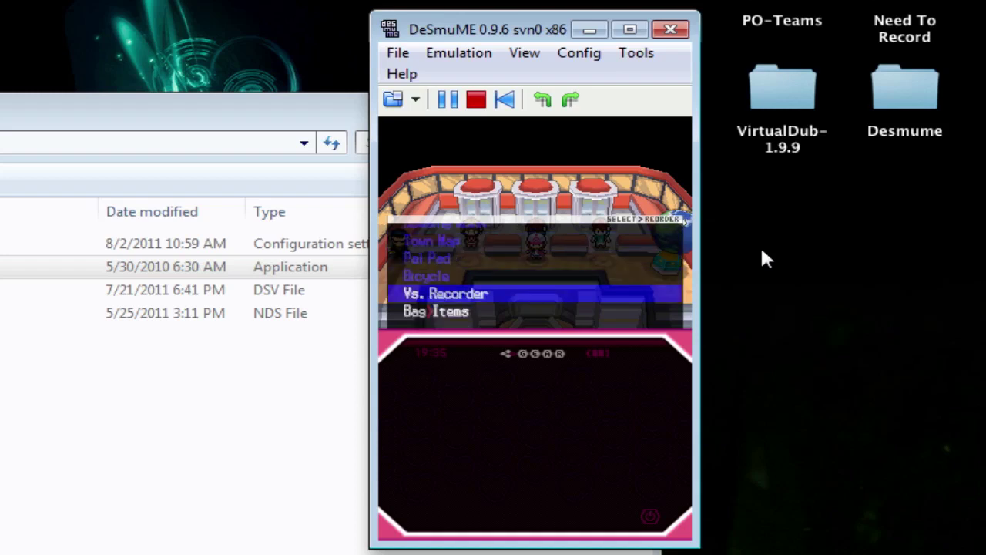
{"action": "key", "text": "x"}
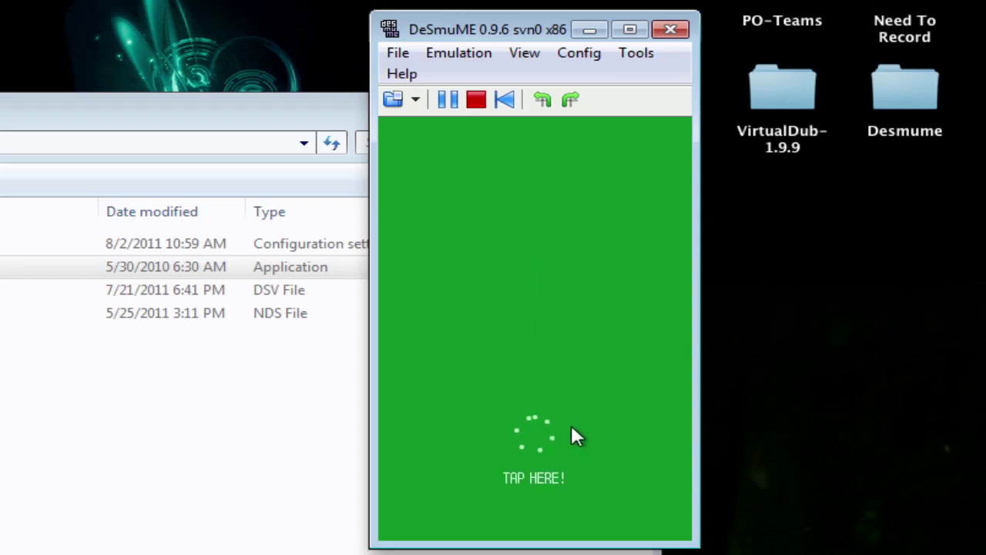
{"action": "left_click", "coordinate": [533, 426]}
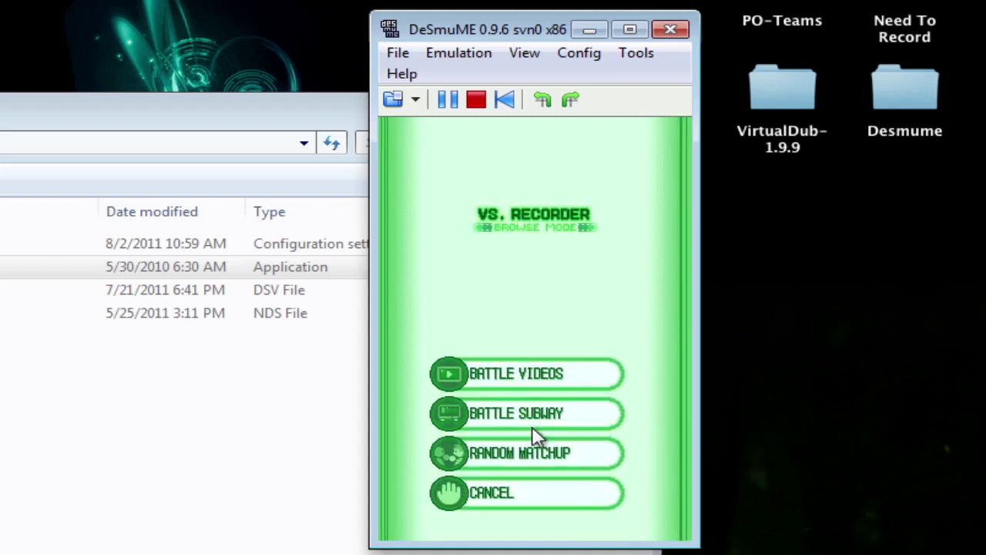
Play back the saved Colosseum Single battle from My Video under Battle Videos.
{"action": "left_click", "coordinate": [497, 380]}
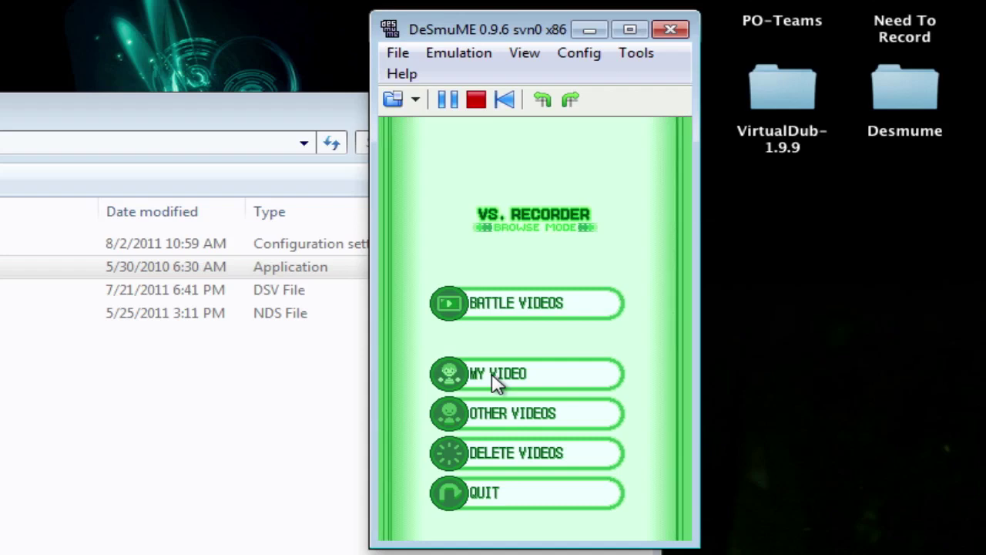
{"action": "left_click", "coordinate": [492, 375]}
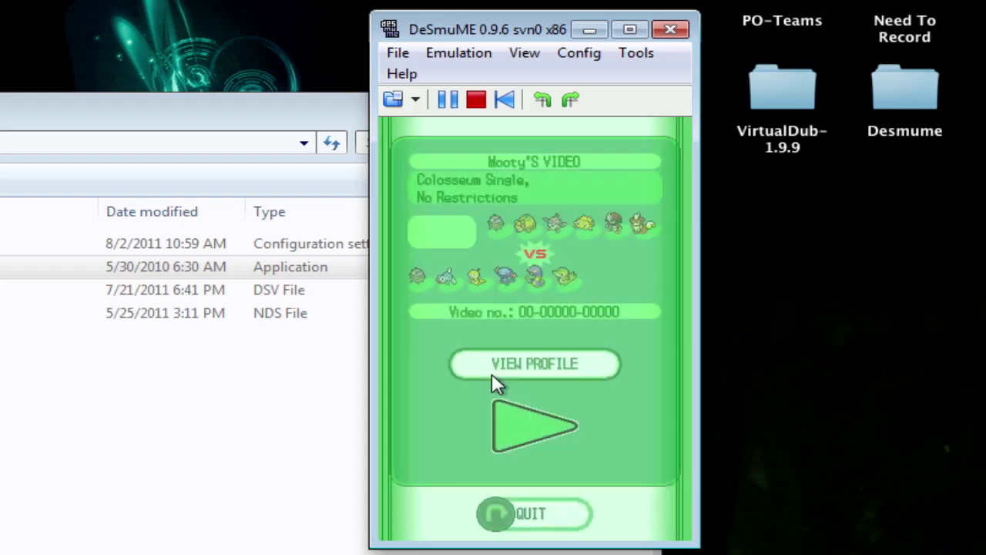
{"action": "left_click", "coordinate": [524, 433]}
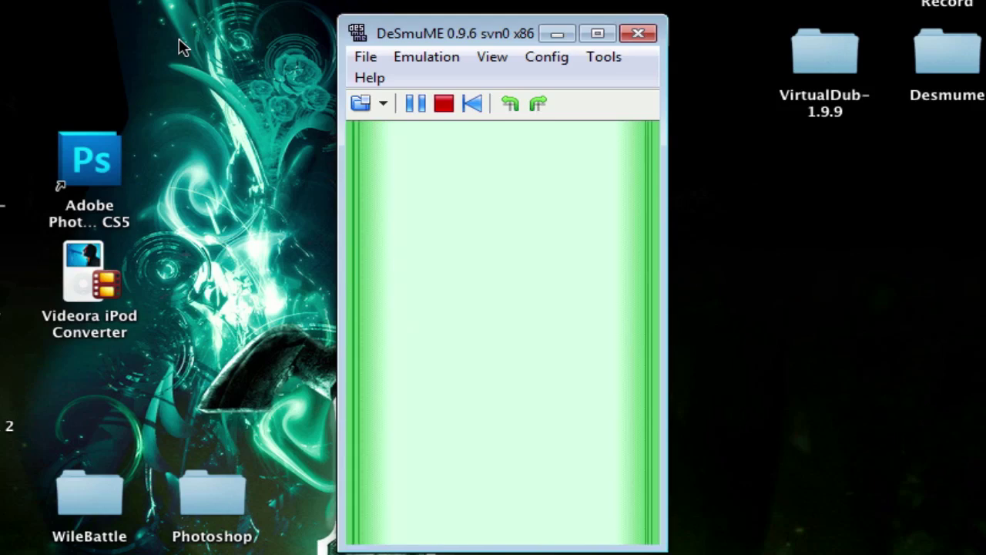
Stop the AVI recording and close the emulator.
{"action": "left_click", "coordinate": [367, 58]}
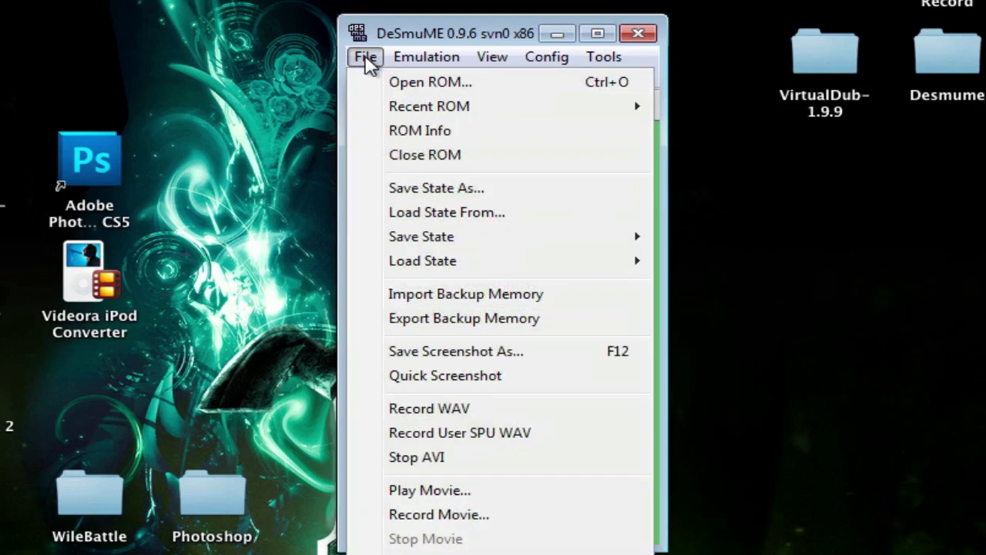
{"action": "left_click", "coordinate": [437, 457]}
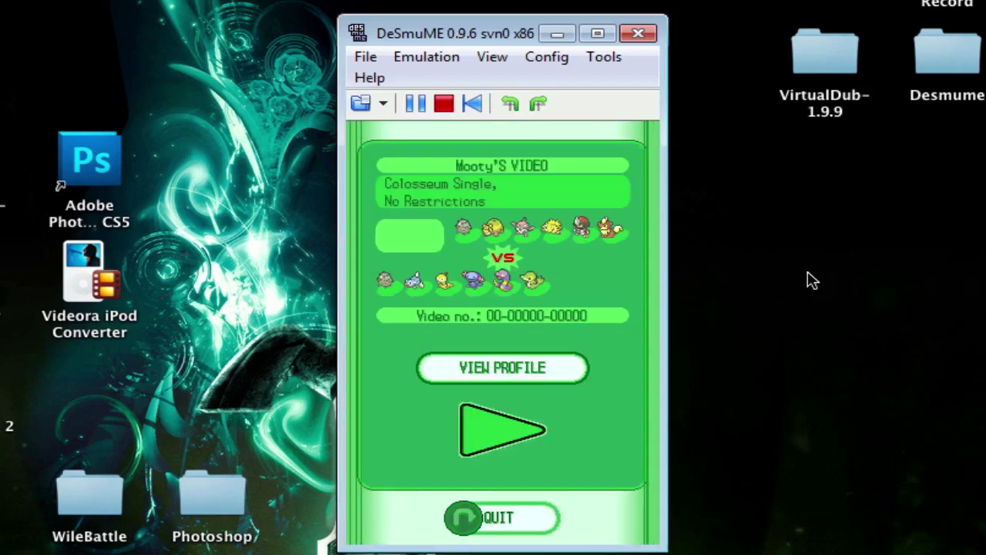
{"action": "left_click", "coordinate": [640, 35]}
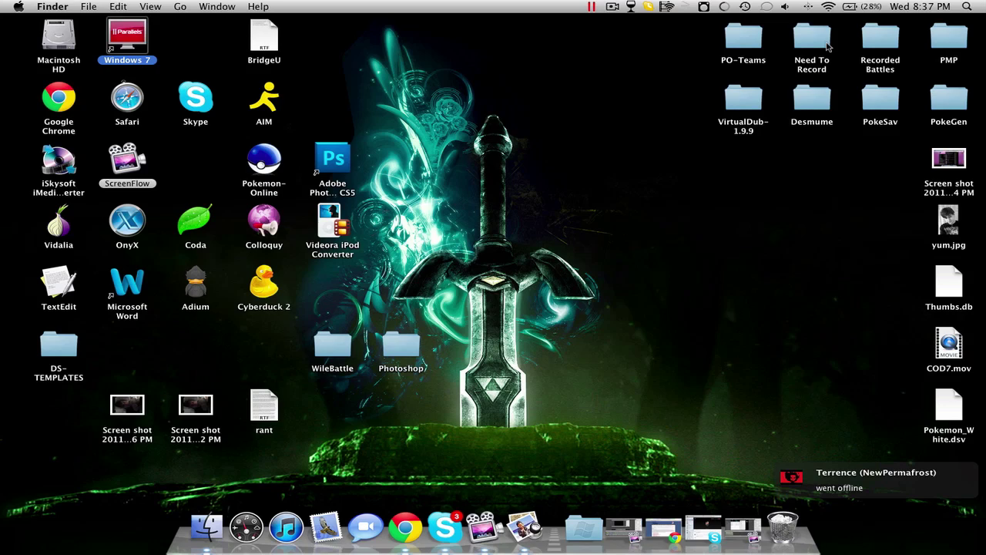
In Finder, open the [LC] battle folder inside Need To Record on the desktop and select battle.avi.
{"action": "left_click", "coordinate": [828, 47]}
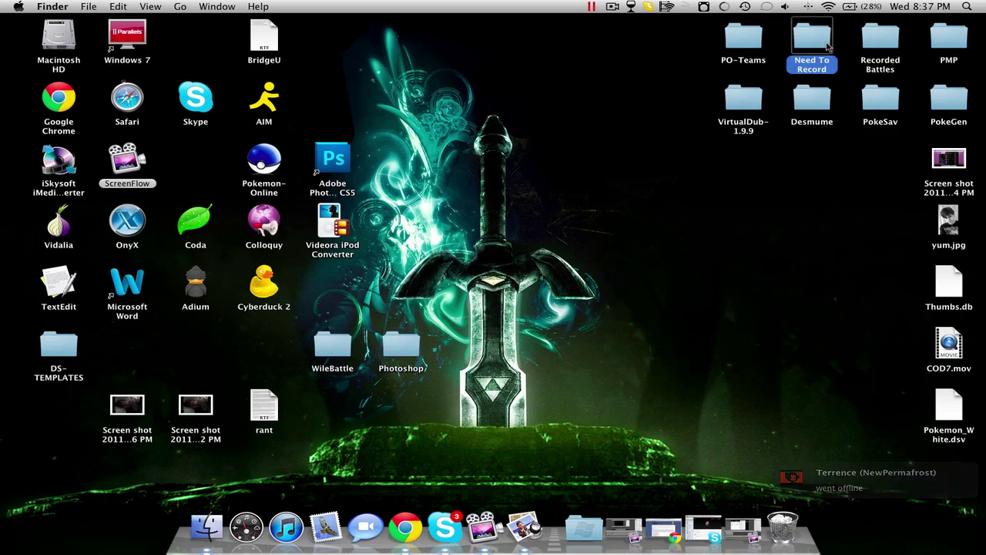
{"action": "double_click", "coordinate": [828, 47]}
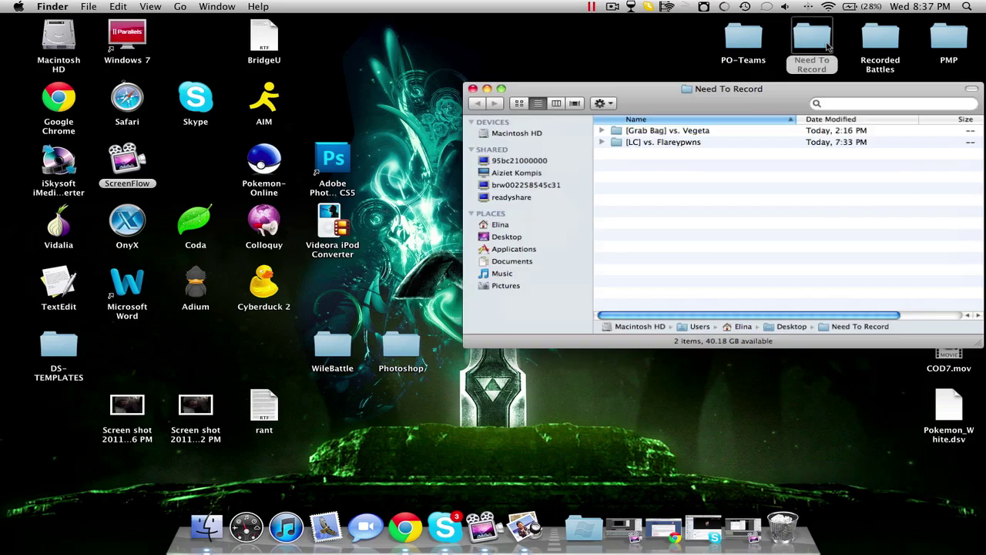
{"action": "double_click", "coordinate": [668, 144]}
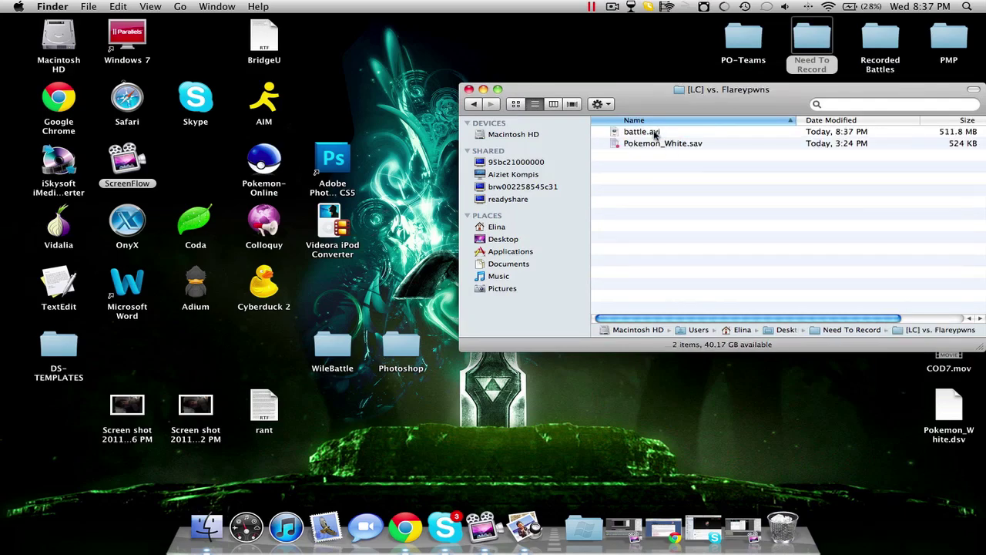
{"action": "left_click", "coordinate": [655, 133]}
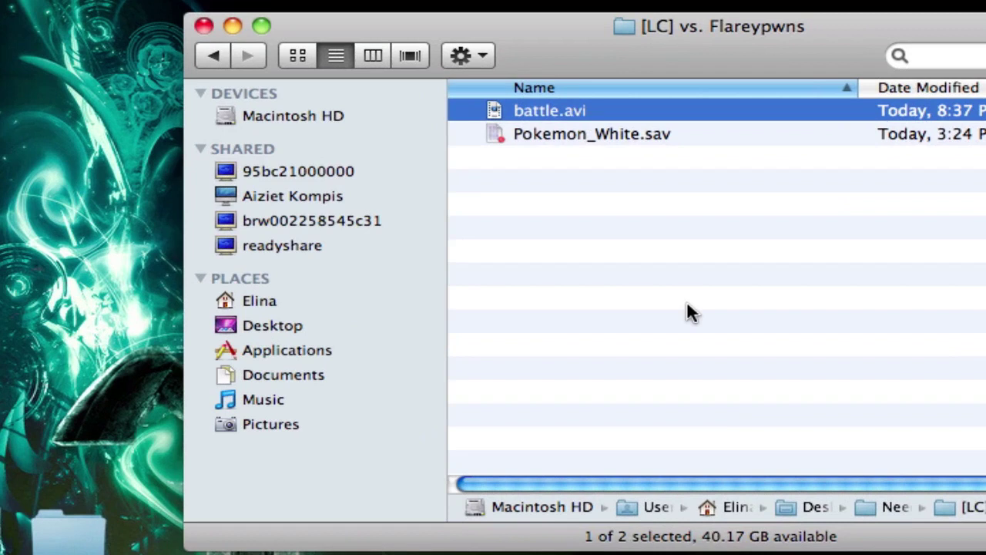